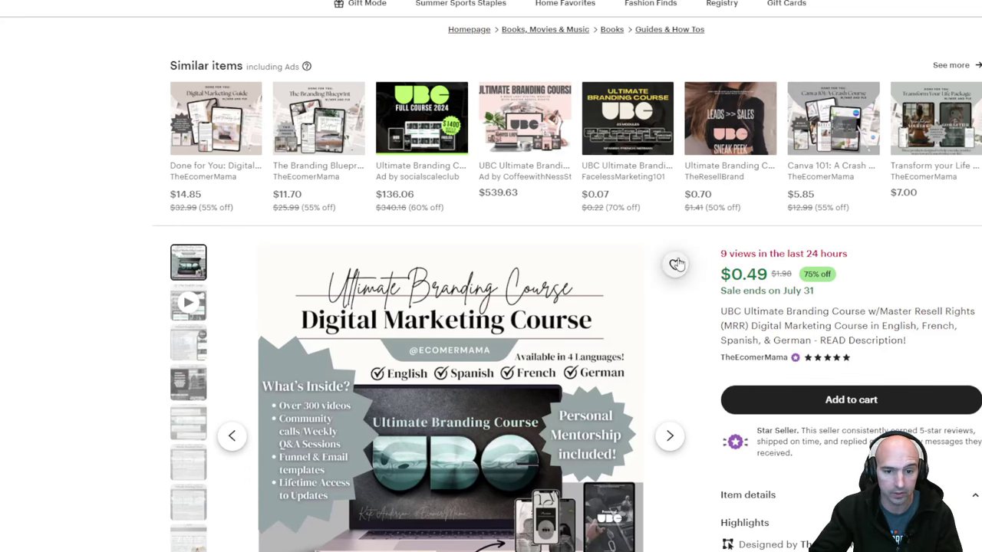
- Highlight the $0.49 price on the Etsy listing for the UBC Ultimate Branding Course
{"action": "left_click_drag", "start_coordinate": [741, 275], "coordinate": [767, 274]}
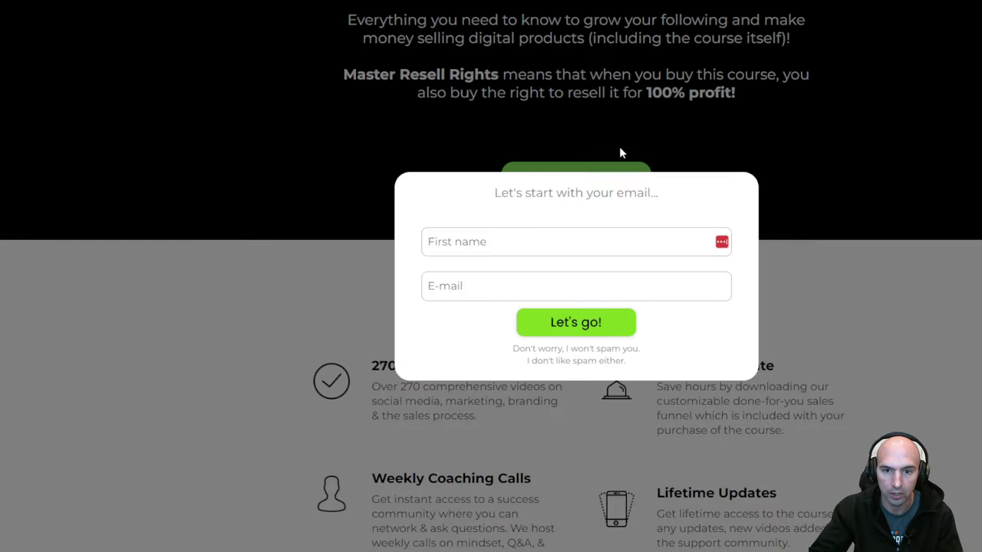
{"action": "scroll", "coordinate": [546, 253], "scroll_direction": "down", "scroll_amount": 5}
{"action": "scroll", "coordinate": [574, 244], "scroll_direction": "down", "scroll_amount": 6}
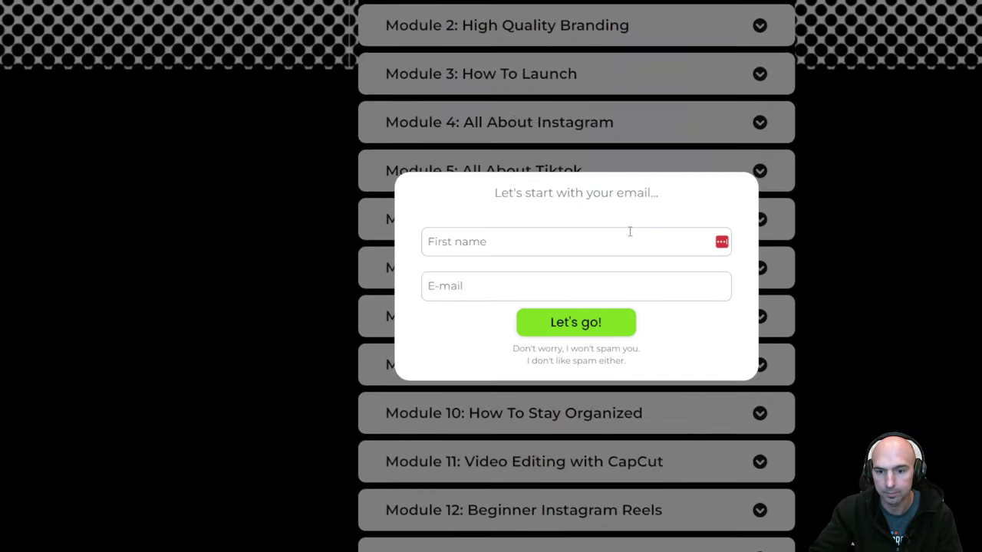
{"action": "scroll", "coordinate": [629, 230], "scroll_direction": "down", "scroll_amount": 2}
- Select text in the Join Now email popup, including its no-spam line and the word Let's
{"action": "left_click_drag", "start_coordinate": [731, 195], "coordinate": [802, 323]}
{"action": "left_click", "coordinate": [802, 322]}
{"action": "left_click_drag", "start_coordinate": [525, 192], "coordinate": [513, 114]}
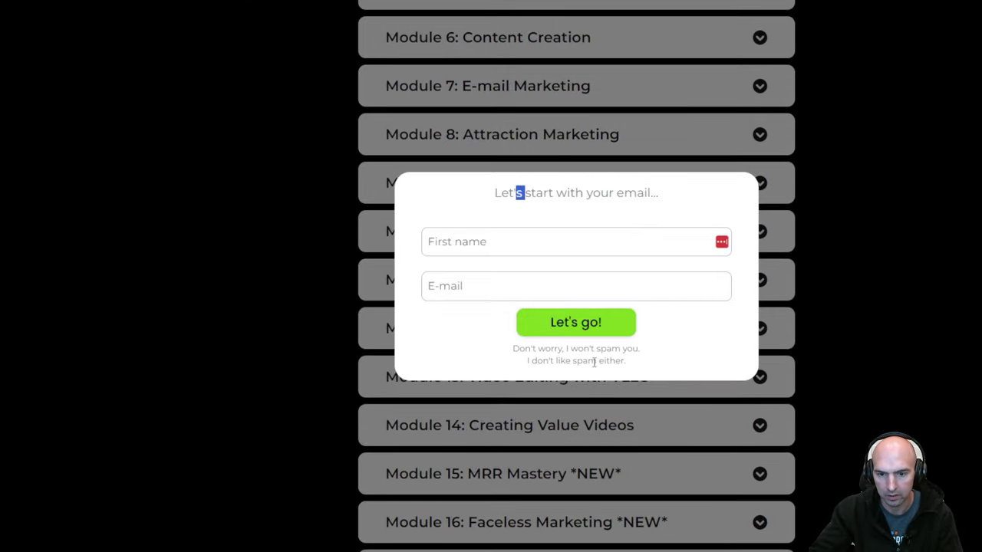
{"action": "double_click", "coordinate": [508, 193]}
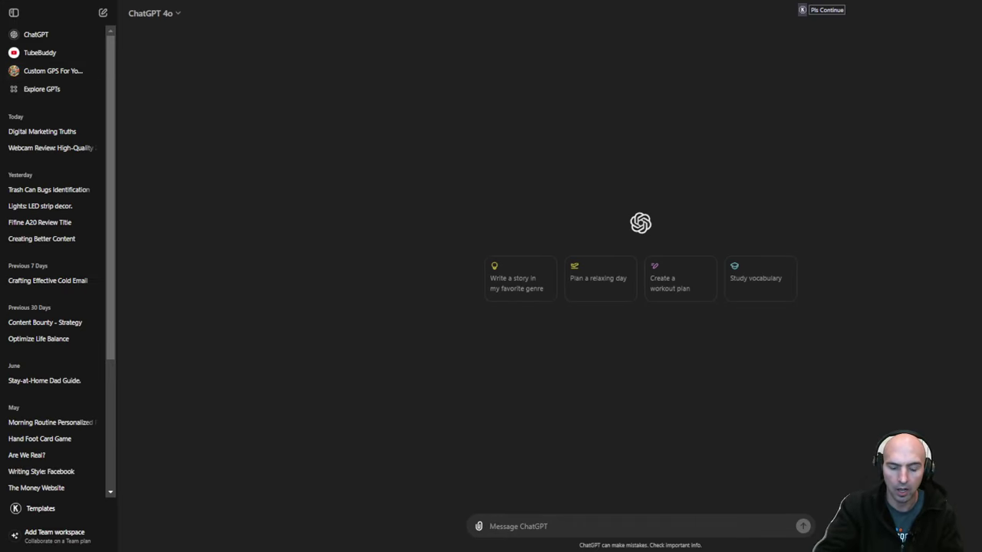
- Write a prompt asking for an outline of subcategories and searchable YouTube topics, leaving blank lines for pasting
{"action": "type", "text": "/"}
{"action": "key", "text": "BackSpace"}
{"action": "type", "text": "c"}
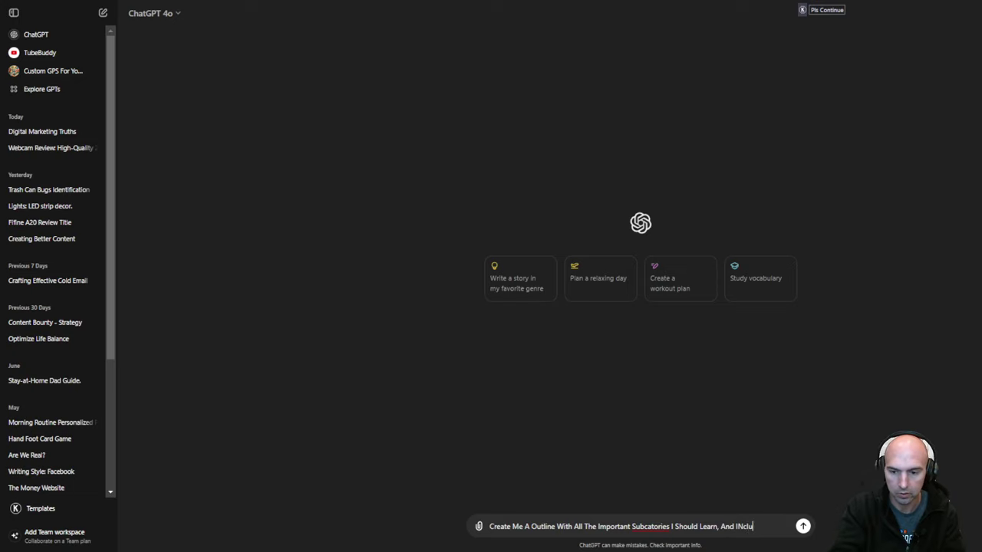
{"action": "type", "text": "hable Topics on Youtube."}
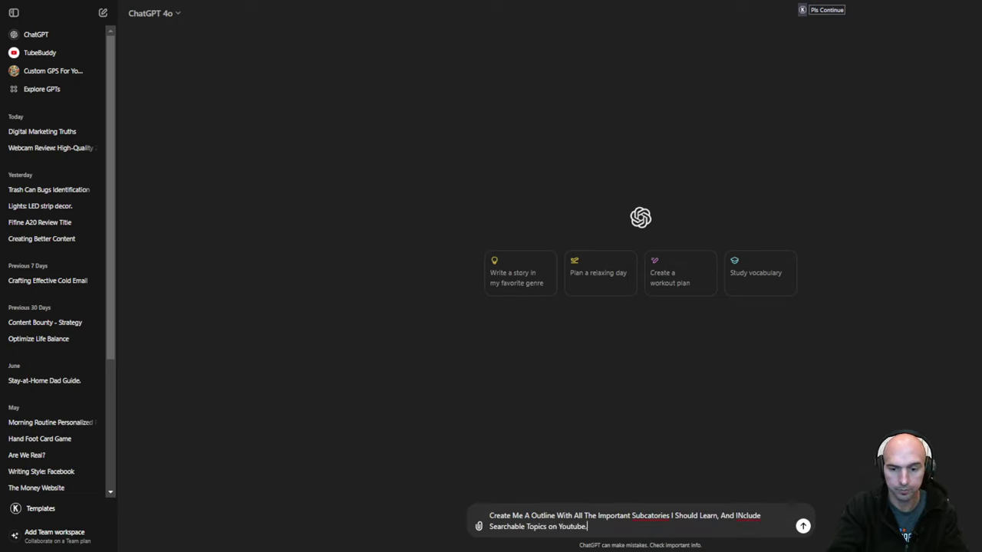
{"action": "key", "text": "shift+Return"}
{"action": "key", "text": "shift+Return"}
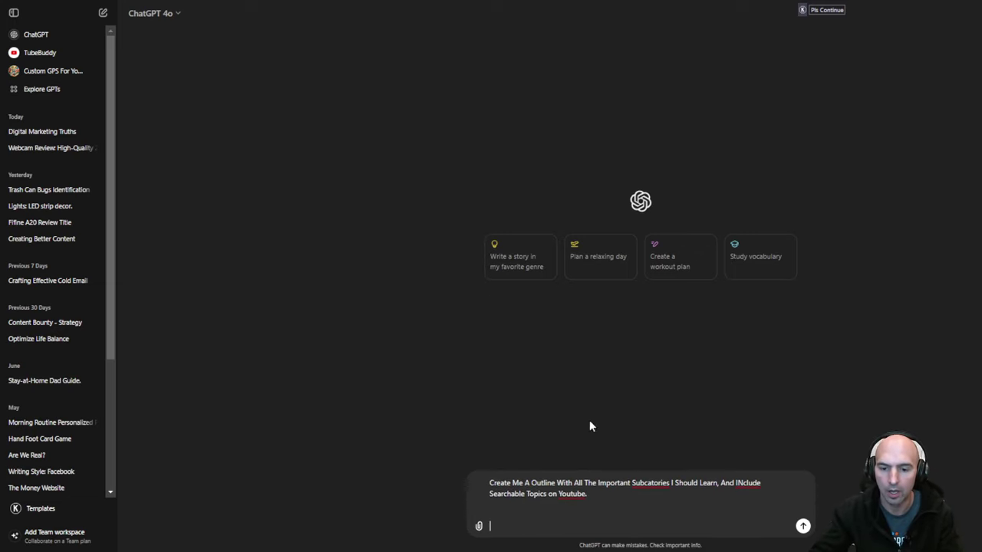
{"action": "key", "text": "BackSpace"}
{"action": "type", "text": "with the"}
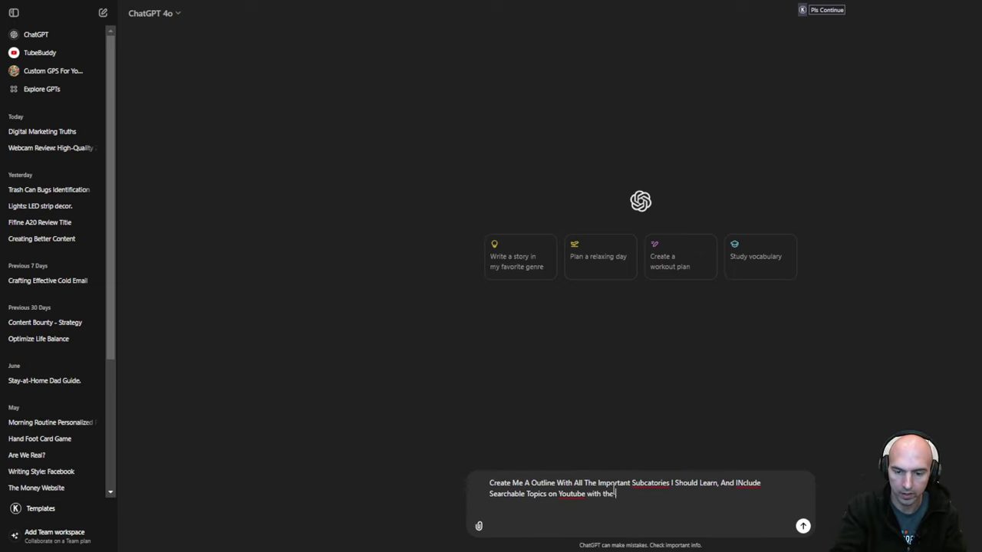
{"action": "key", "text": "shift+Return"}
{"action": "key", "text": "shift+Return"}
{"action": "key", "text": "shift+Return"}
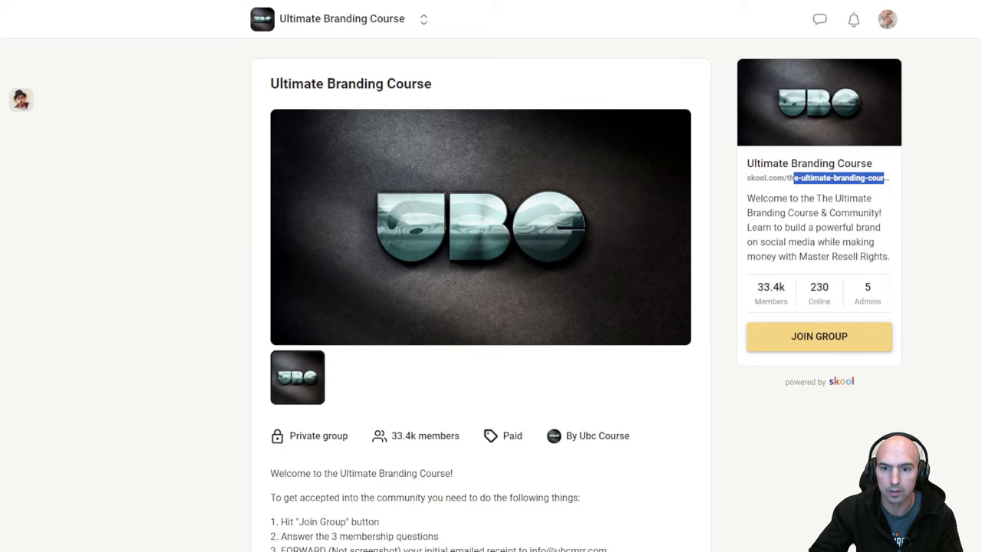
- Select all the Ultimate Branding Course text on the Skool page for copying
{"action": "key", "text": "ctrl+a"}
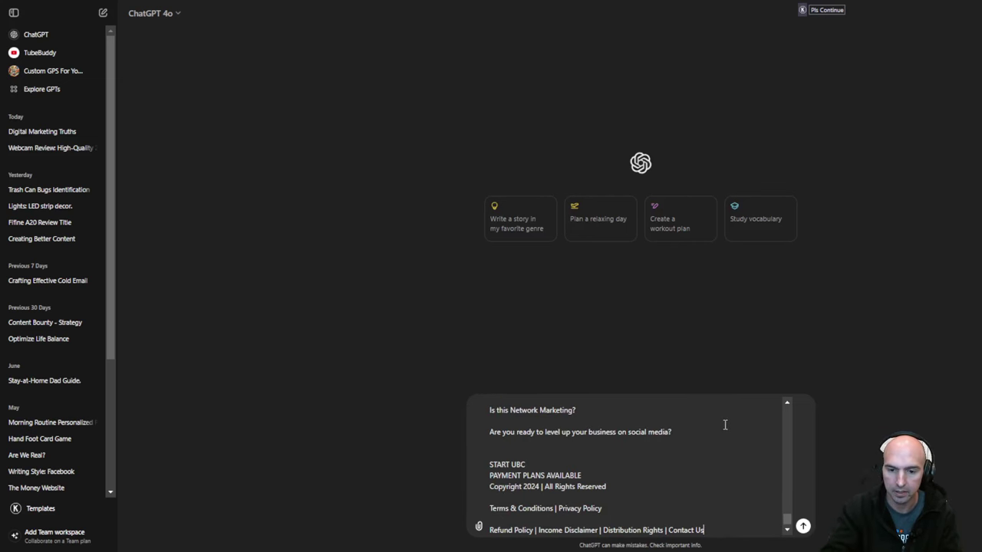
- Send the outline request with the pasted sales text and review the reply's start
{"action": "key", "text": "Return"}
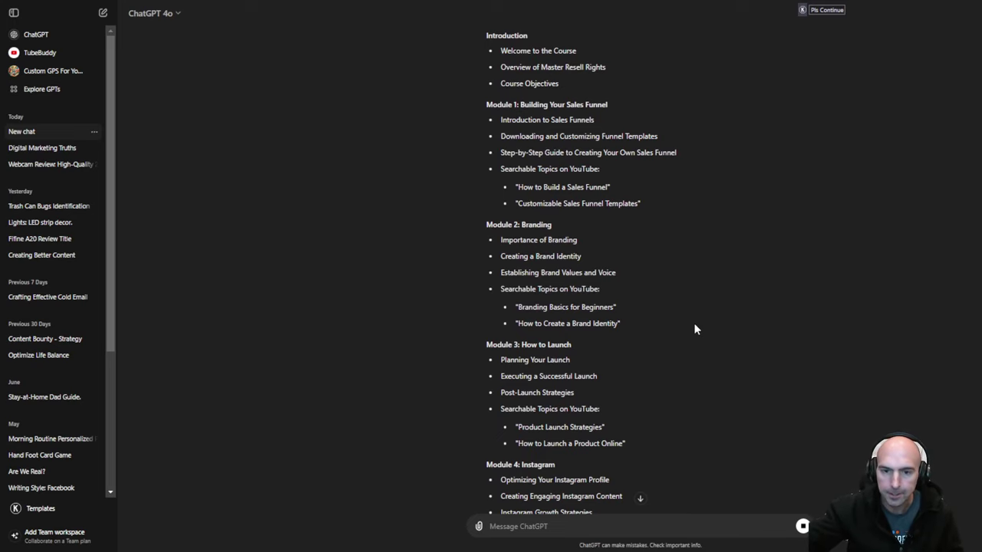
{"action": "scroll", "coordinate": [656, 301], "scroll_direction": "up", "scroll_amount": 2}
{"action": "scroll", "coordinate": [614, 222], "scroll_direction": "up", "scroll_amount": 1}
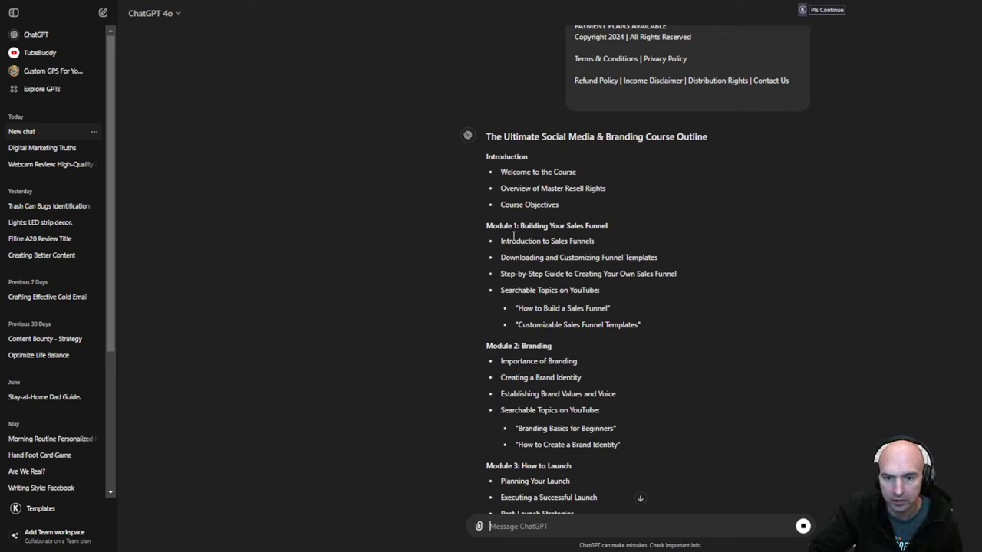
- Highlight suggested YouTube topics like How to Build a Sales Funnel, Brand Identity and Product Launch Strategies
{"action": "mouse_move", "coordinate": [513, 238]}
{"action": "left_mouse_down"}
{"action": "mouse_move", "coordinate": [565, 241]}
{"action": "mouse_move", "coordinate": [551, 263]}
{"action": "left_mouse_up"}
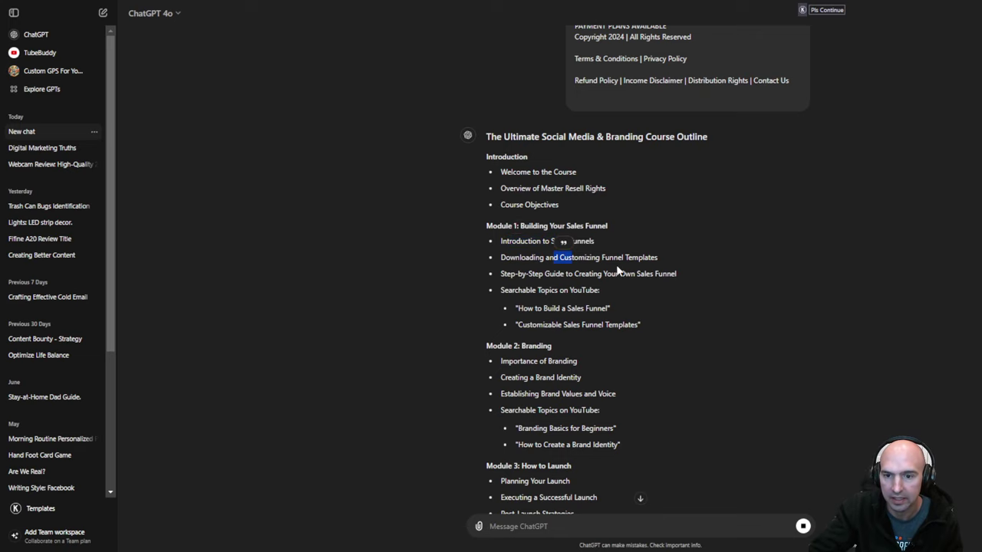
{"action": "scroll", "coordinate": [544, 288], "scroll_direction": "down", "scroll_amount": 1}
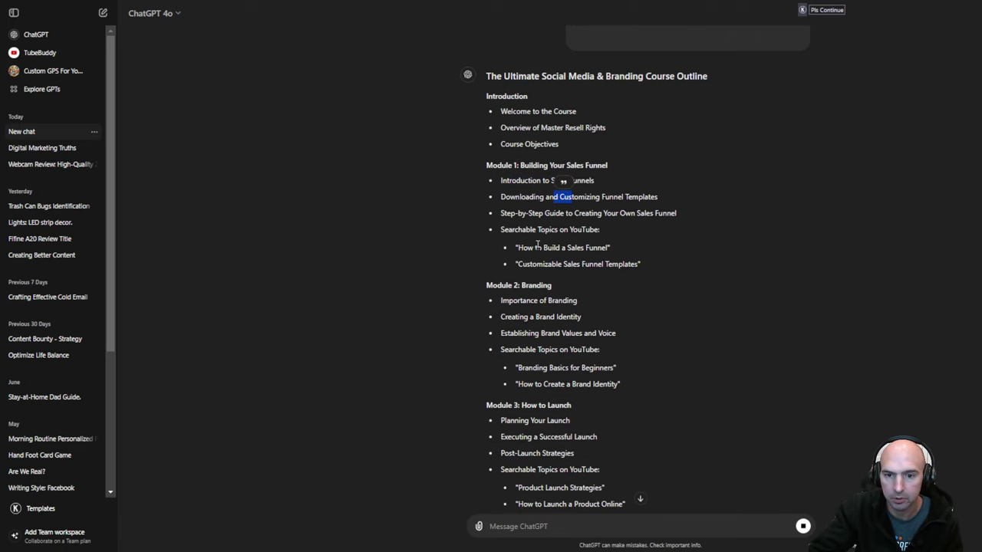
{"action": "left_click_drag", "start_coordinate": [516, 247], "coordinate": [619, 247]}
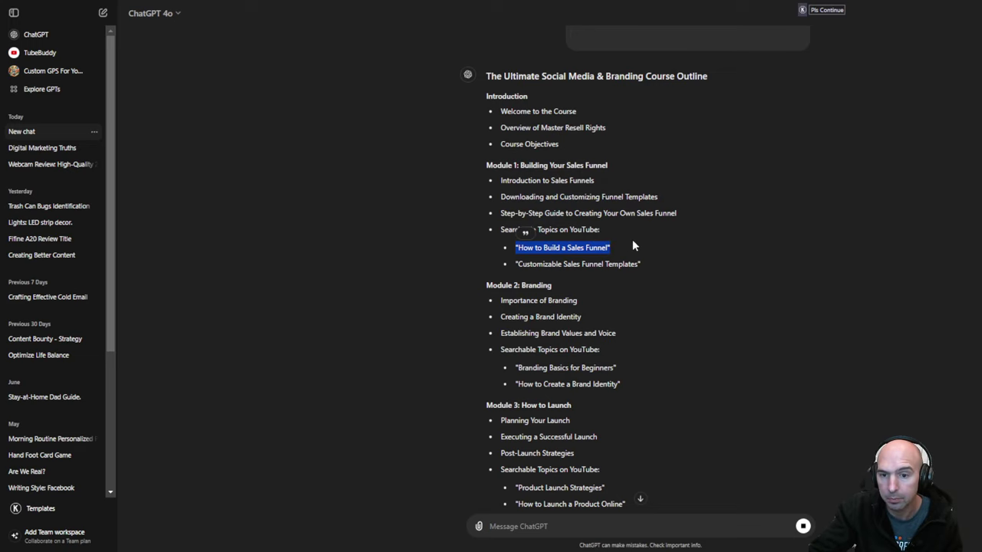
{"action": "scroll", "coordinate": [632, 239], "scroll_direction": "down", "scroll_amount": 1}
{"action": "left_click_drag", "start_coordinate": [518, 203], "coordinate": [642, 205]}
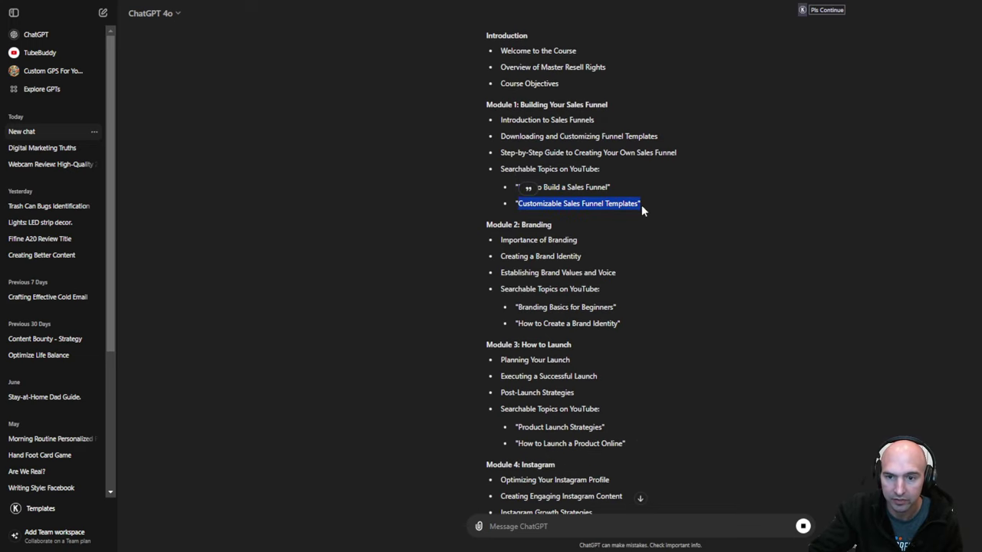
{"action": "scroll", "coordinate": [584, 236], "scroll_direction": "down", "scroll_amount": 2}
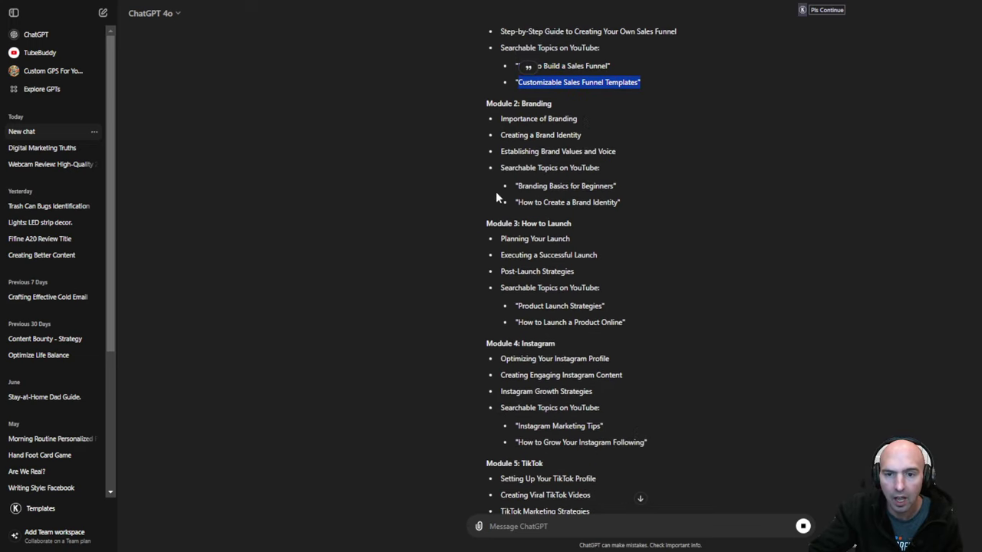
{"action": "left_click_drag", "start_coordinate": [515, 185], "coordinate": [595, 184]}
{"action": "left_click_drag", "start_coordinate": [515, 201], "coordinate": [633, 214]}
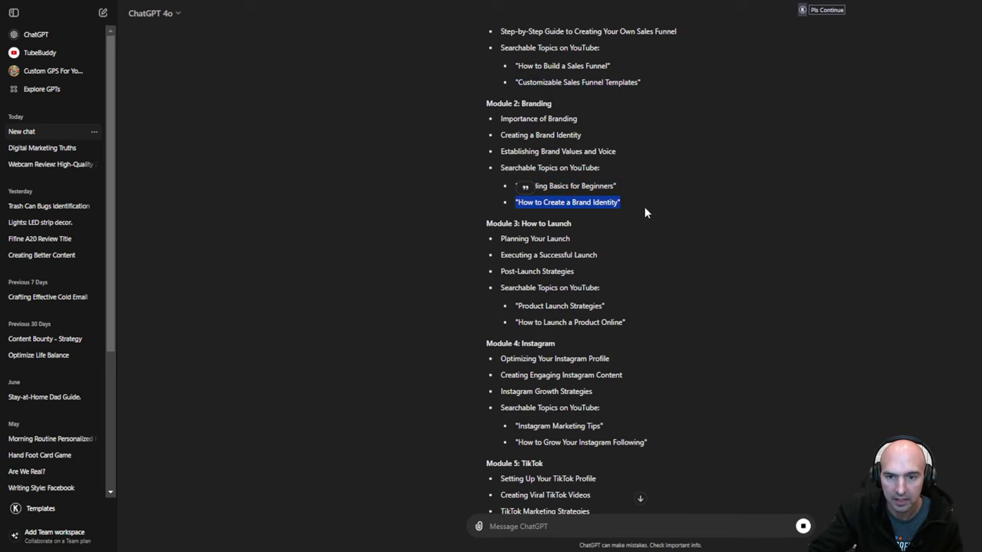
{"action": "scroll", "coordinate": [548, 254], "scroll_direction": "down", "scroll_amount": 1}
{"action": "left_click_drag", "start_coordinate": [516, 245], "coordinate": [604, 245]}
- Scroll through the rest of the outline to the Q&A, payment, bonuses and conclusion
{"action": "scroll", "coordinate": [589, 260], "scroll_direction": "down", "scroll_amount": 4}
{"action": "scroll", "coordinate": [588, 260], "scroll_direction": "down", "scroll_amount": 8}
{"action": "scroll", "coordinate": [590, 261], "scroll_direction": "down", "scroll_amount": 6}
{"action": "scroll", "coordinate": [590, 260], "scroll_direction": "down", "scroll_amount": 6}
{"action": "scroll", "coordinate": [590, 258], "scroll_direction": "down", "scroll_amount": 2}
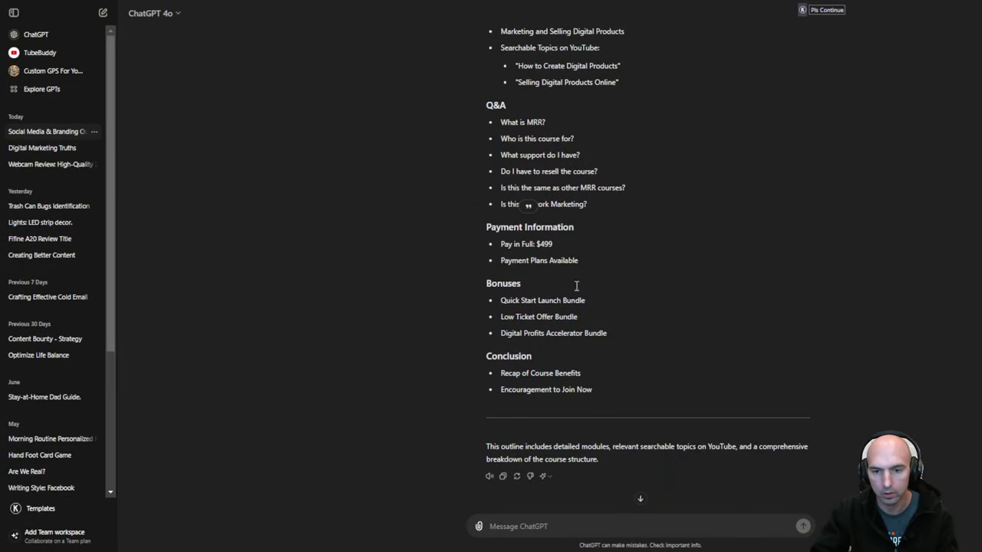
{"action": "scroll", "coordinate": [576, 275], "scroll_direction": "up", "scroll_amount": 2}
{"action": "scroll", "coordinate": [576, 278], "scroll_direction": "up", "scroll_amount": 5}
{"action": "scroll", "coordinate": [576, 277], "scroll_direction": "down", "scroll_amount": 8}
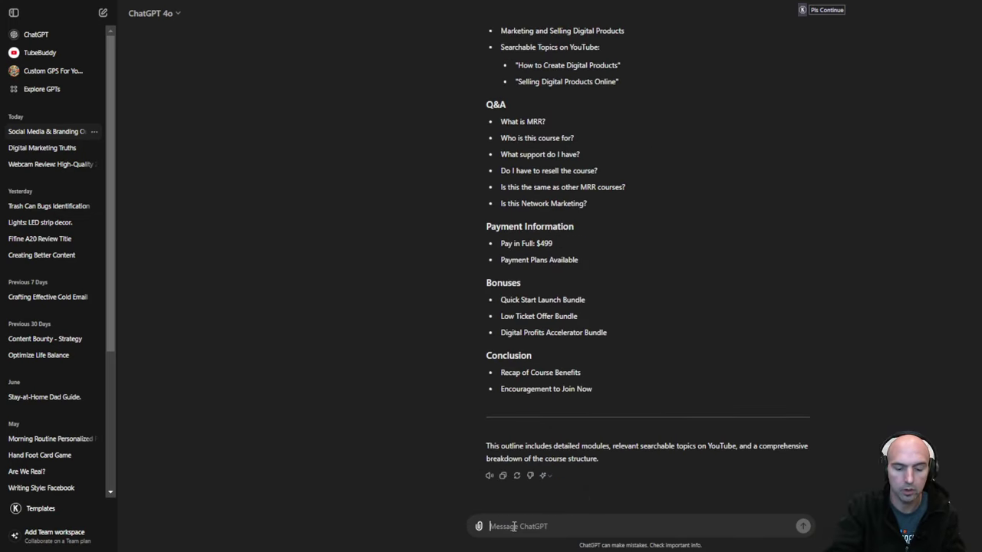
- Request a month-long personal branding content calendar, then stop the reply mid-generation
{"action": "type", "text": "Read Me Content Calendar To Start Branding Myse"}
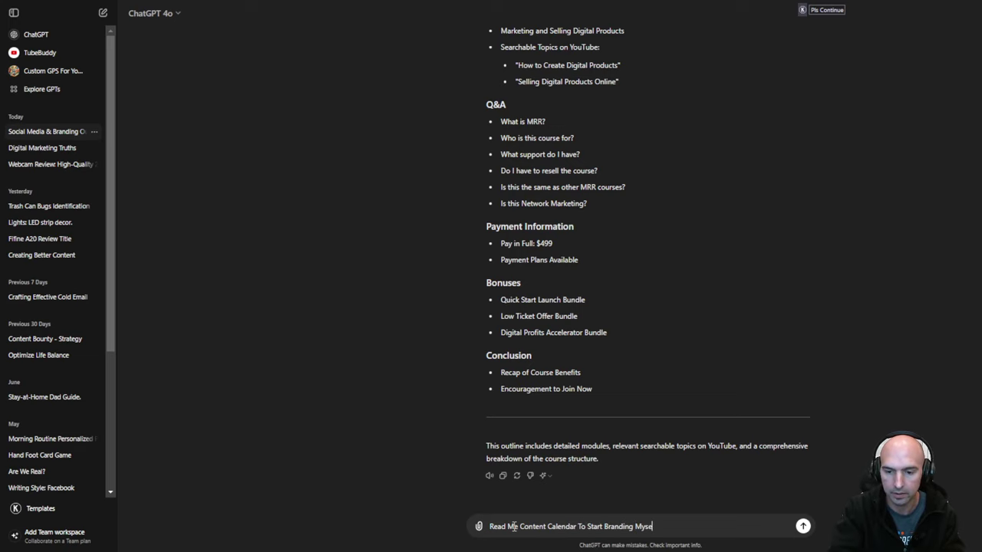
{"action": "type", "text": "f"}
{"action": "key", "text": "Return"}
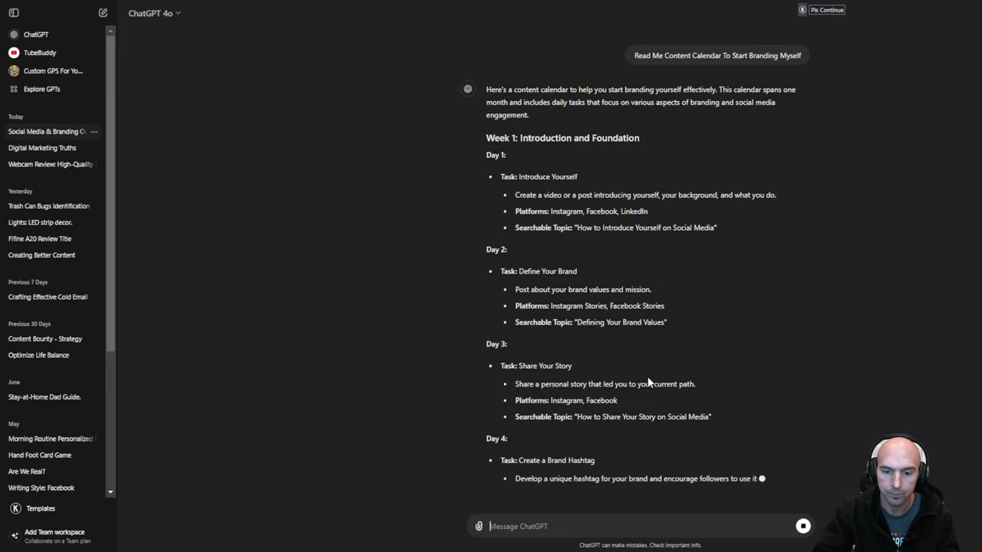
{"action": "scroll", "coordinate": [638, 384], "scroll_direction": "up", "scroll_amount": 3}
{"action": "scroll", "coordinate": [629, 387], "scroll_direction": "up", "scroll_amount": 1}
{"action": "scroll", "coordinate": [541, 317], "scroll_direction": "down", "scroll_amount": 5}
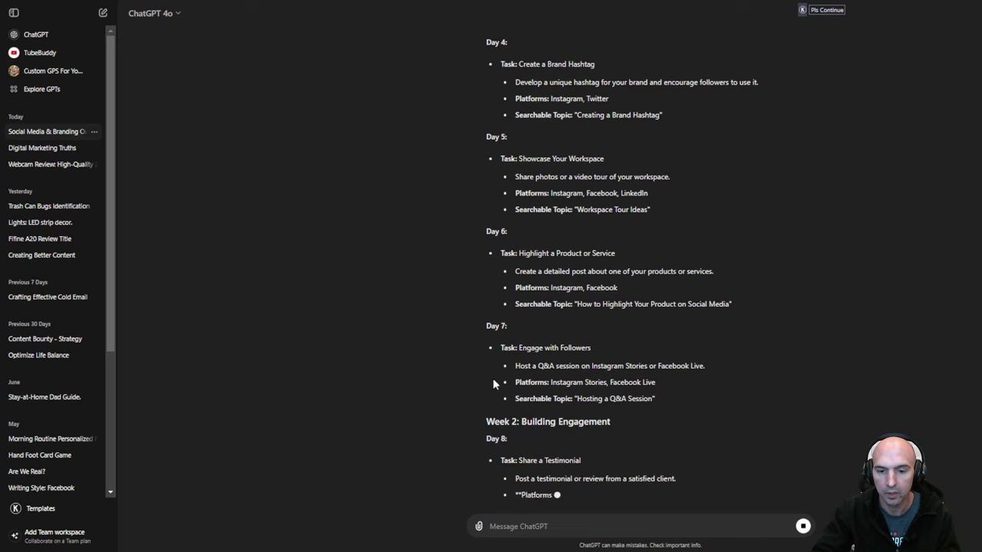
{"action": "left_click", "coordinate": [803, 527]}
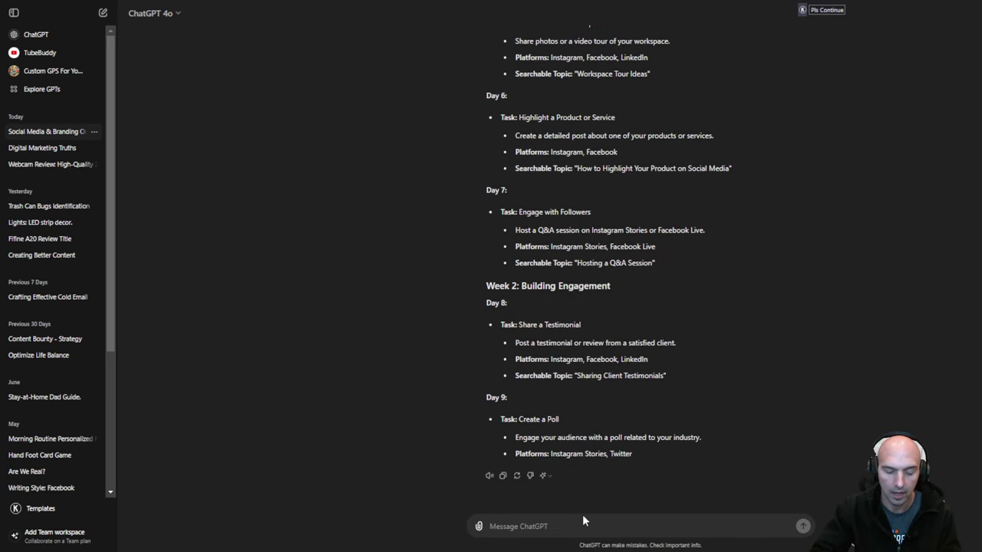
- Ask ChatGPT to create an image to go along with each day of the plan
{"action": "left_click", "coordinate": [583, 517]}
{"action": "type", "text": "create me "}
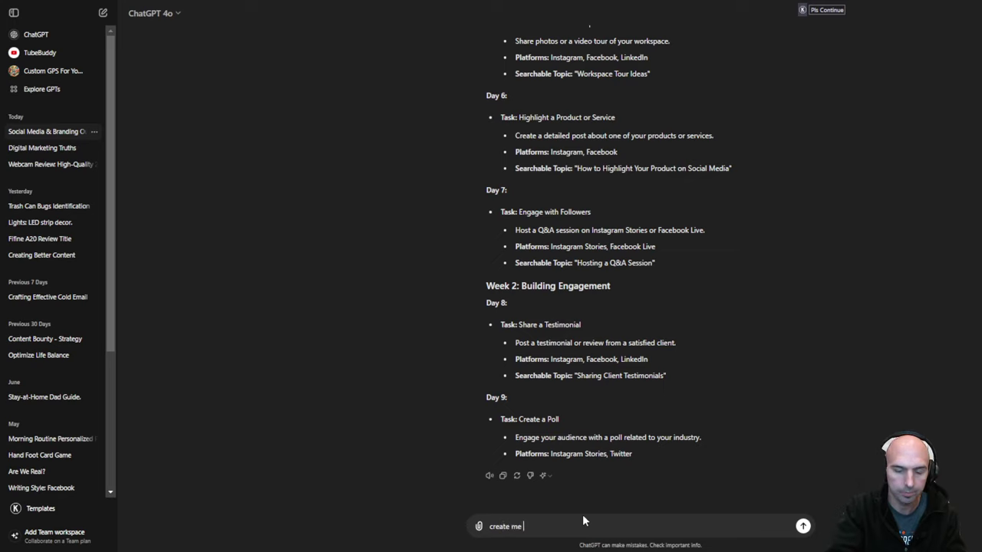
{"action": "type", "text": "a "}
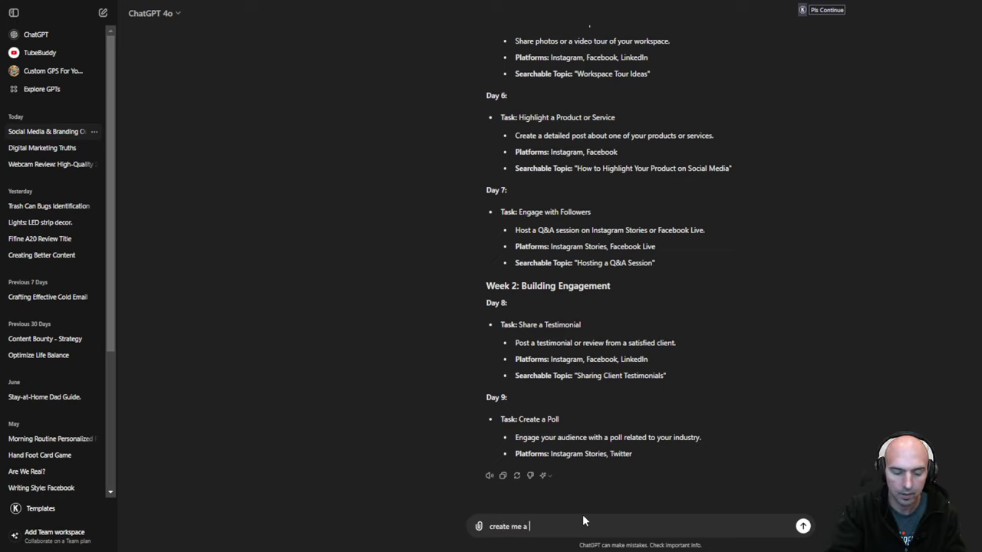
{"action": "type", "text": "piece of content or"}
{"action": "key", "text": "ctrl+a"}
{"action": "key", "text": "BackSpace"}
{"action": "type", "text": "create me an image that"}
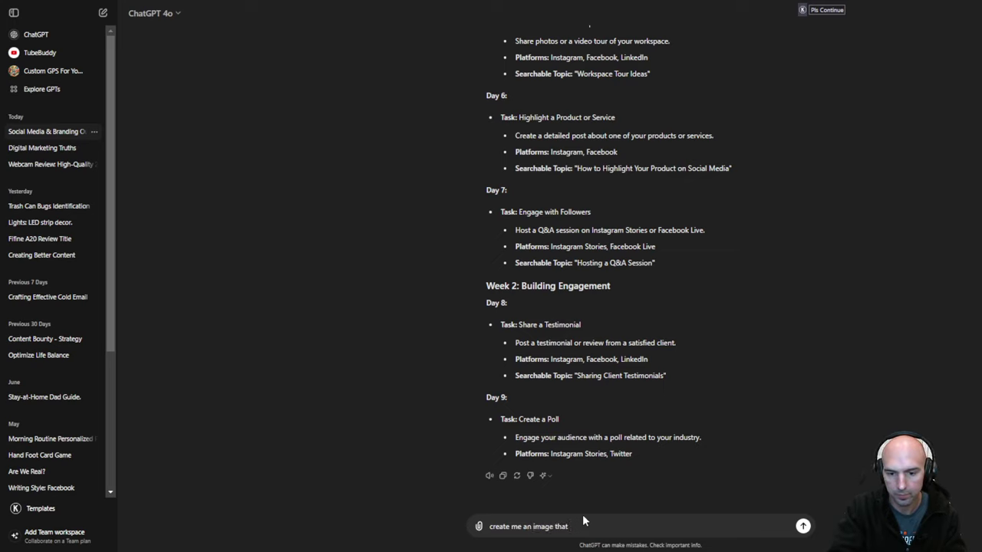
{"action": "type", "text": " goes alone with"}
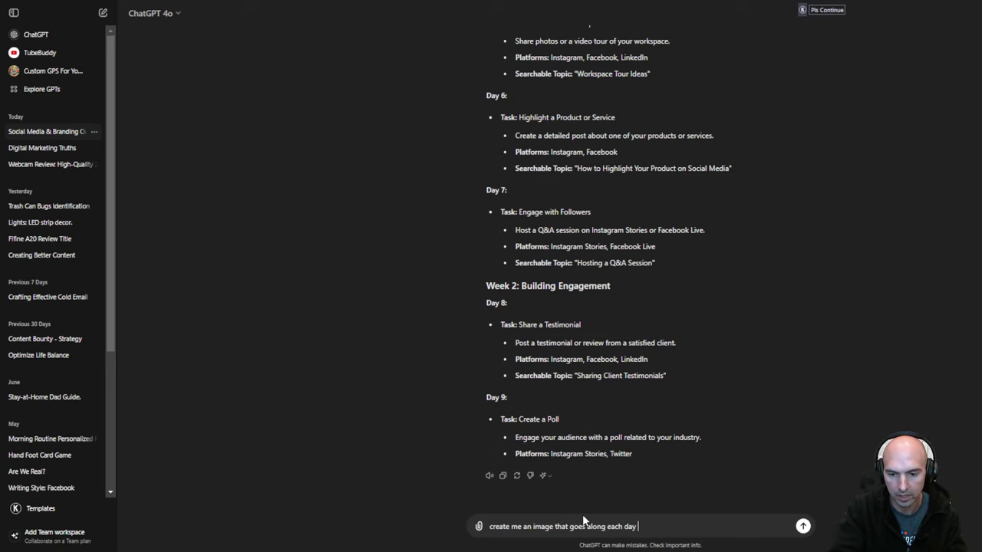
{"action": "key", "text": "Return"}
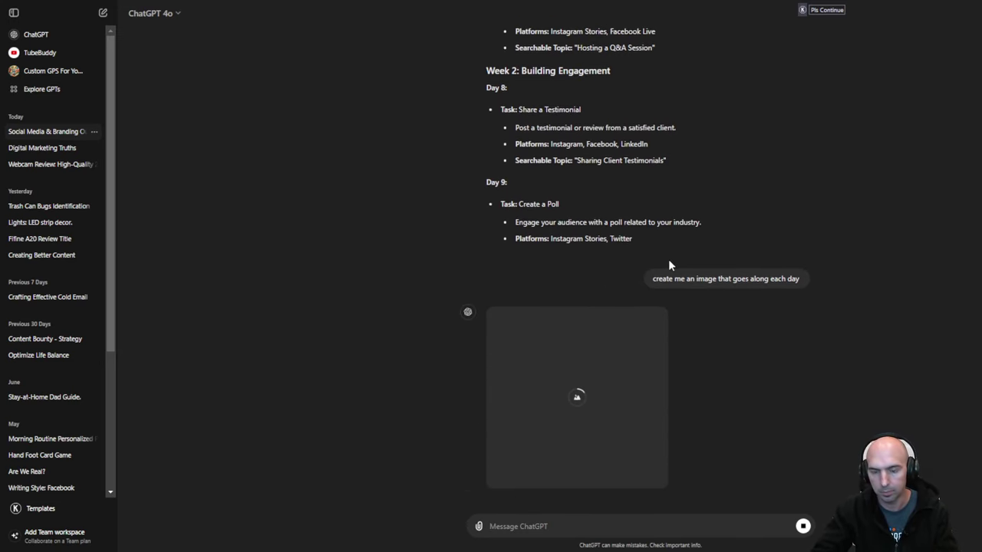
{"action": "mouse_move", "coordinate": [725, 279]}
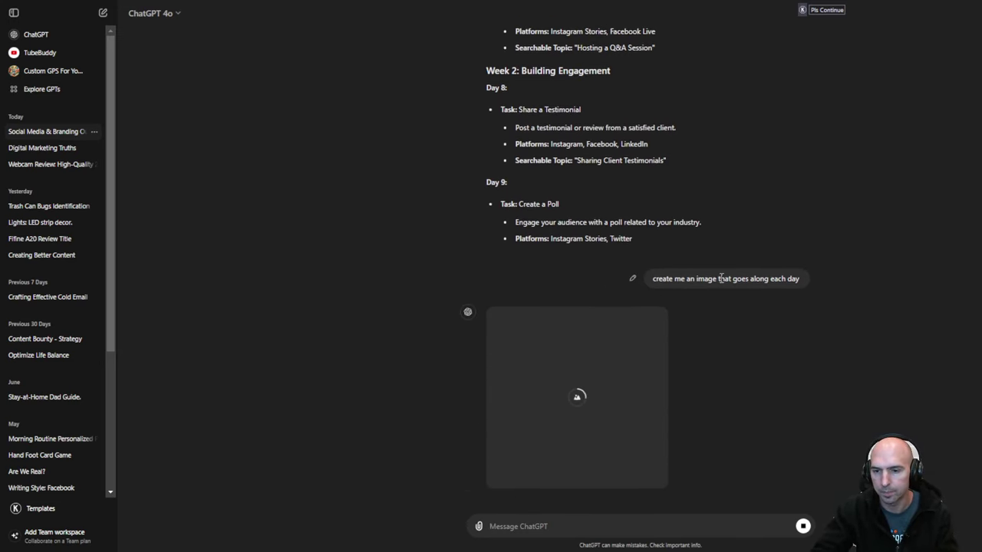
- Scroll through the day-by-day plan and the image reply, highlighting some text
{"action": "left_click_drag", "start_coordinate": [806, 281], "coordinate": [652, 278]}
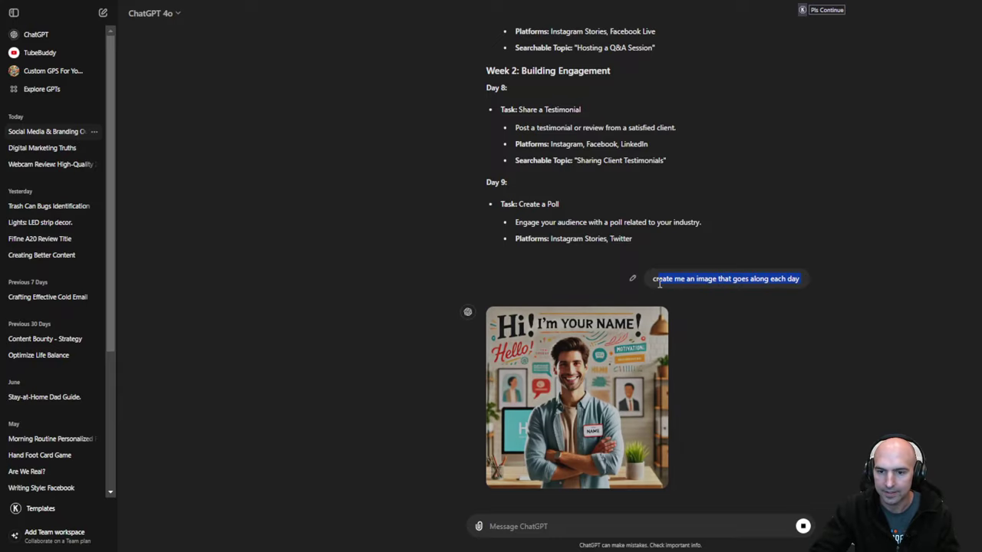
{"action": "scroll", "coordinate": [731, 395], "scroll_direction": "up", "scroll_amount": 5}
{"action": "scroll", "coordinate": [731, 395], "scroll_direction": "up", "scroll_amount": 5}
{"action": "left_click_drag", "start_coordinate": [514, 261], "coordinate": [732, 319]}
{"action": "scroll", "coordinate": [691, 344], "scroll_direction": "down", "scroll_amount": 3}
{"action": "scroll", "coordinate": [692, 343], "scroll_direction": "down", "scroll_amount": 8}
{"action": "scroll", "coordinate": [690, 344], "scroll_direction": "down", "scroll_amount": 4}
{"action": "scroll", "coordinate": [652, 329], "scroll_direction": "down", "scroll_amount": 1}
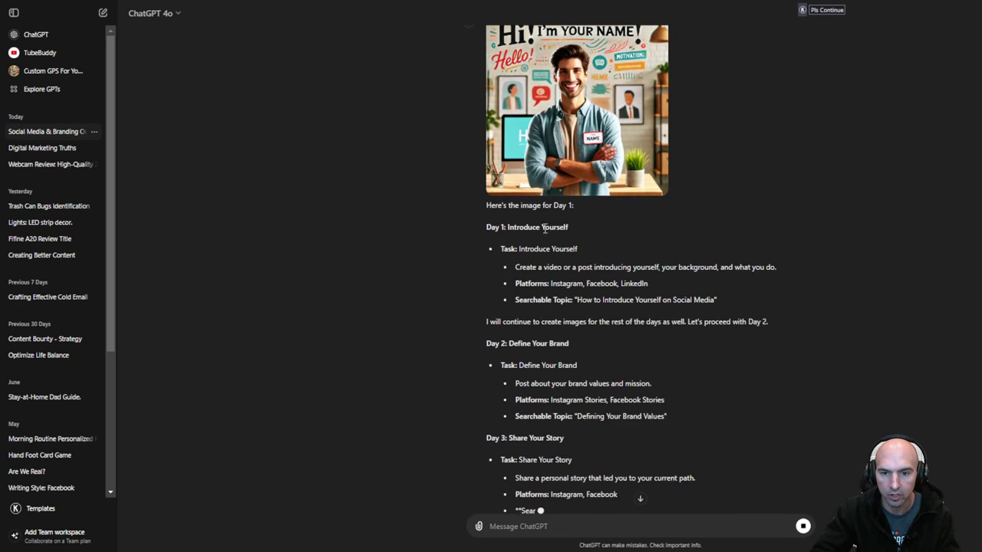
{"action": "scroll", "coordinate": [568, 266], "scroll_direction": "up", "scroll_amount": 3}
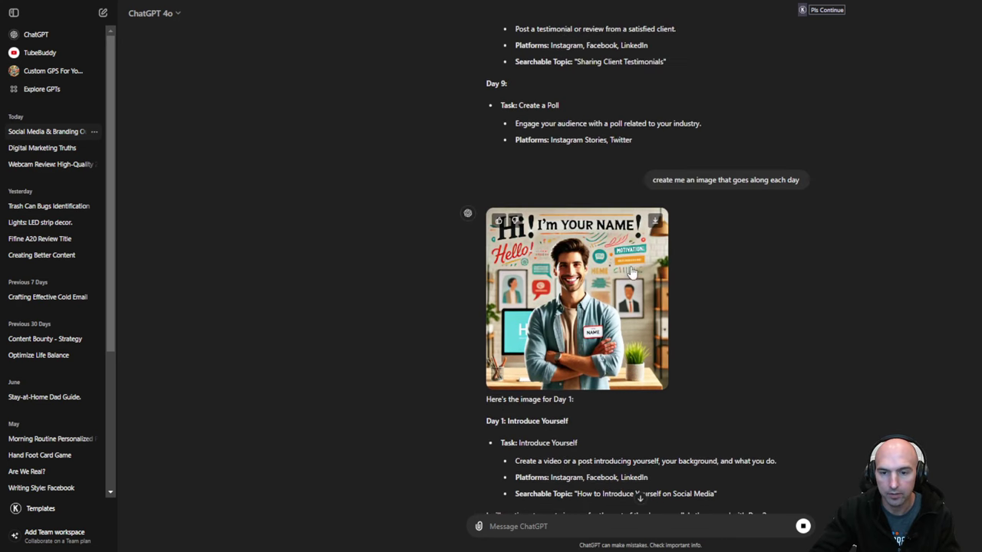
- View the Day 1 'Hi! I'm Your Name' image at full size, close it, and reopen it
{"action": "left_click", "coordinate": [598, 254]}
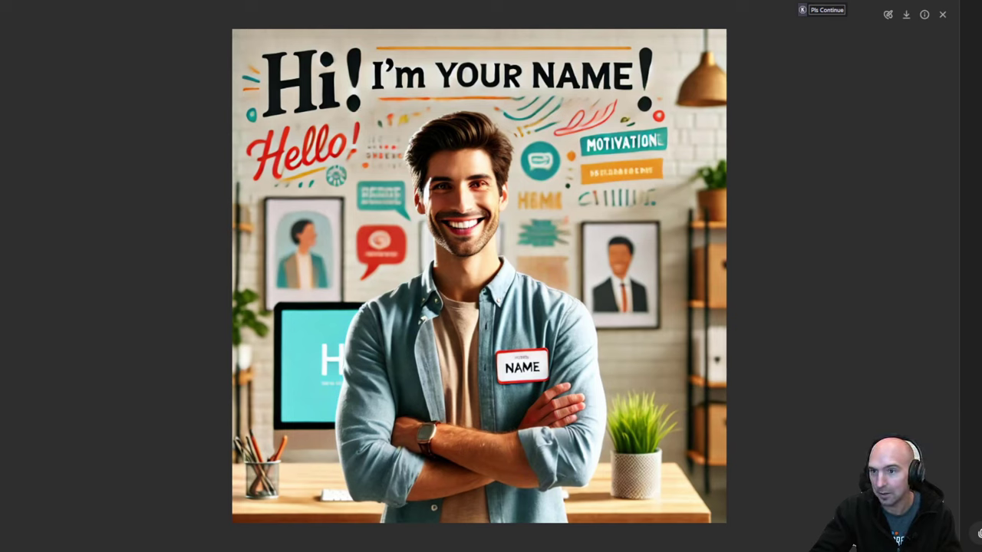
{"action": "left_click", "coordinate": [943, 13]}
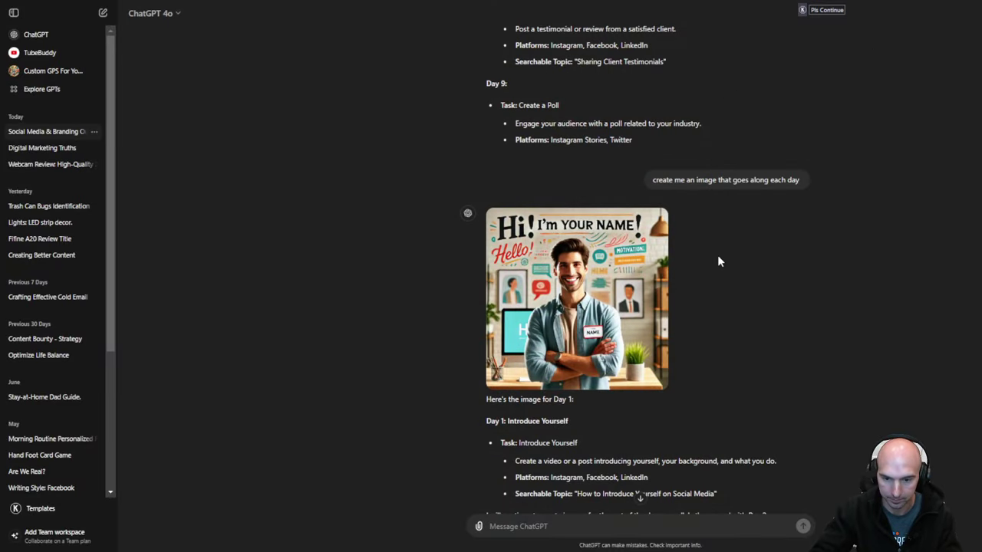
{"action": "scroll", "coordinate": [717, 259], "scroll_direction": "down", "scroll_amount": 9}
{"action": "scroll", "coordinate": [718, 259], "scroll_direction": "up", "scroll_amount": 8}
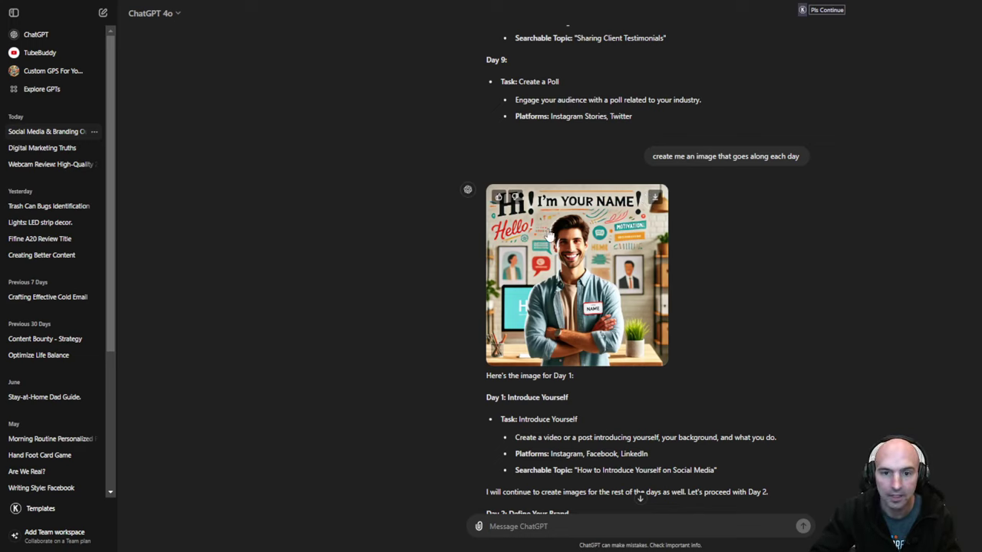
{"action": "left_click", "coordinate": [572, 265]}
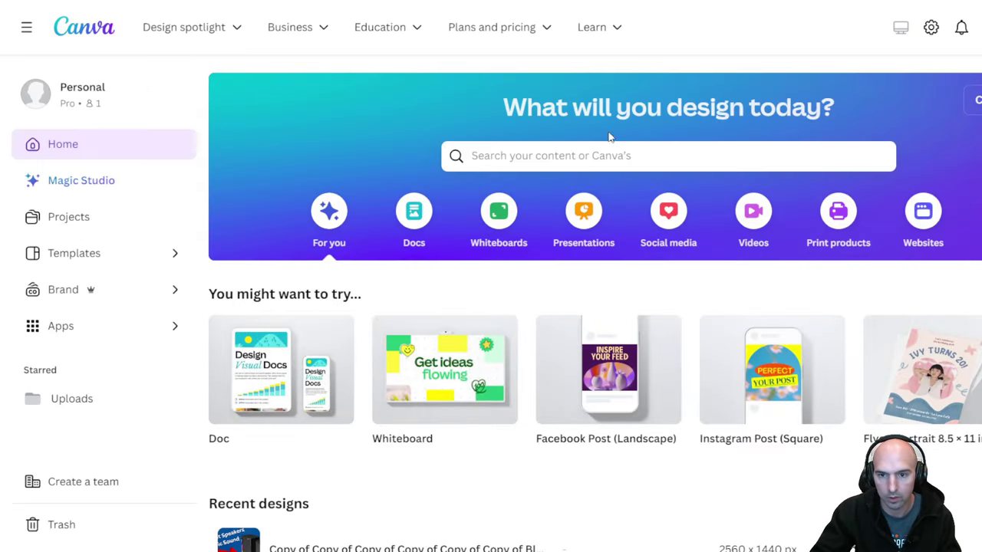
- Search Canva for 'facebook squ' and start a Facebook Post (Square) design
{"action": "left_click", "coordinate": [594, 157]}
{"action": "type", "text": "facebook"}
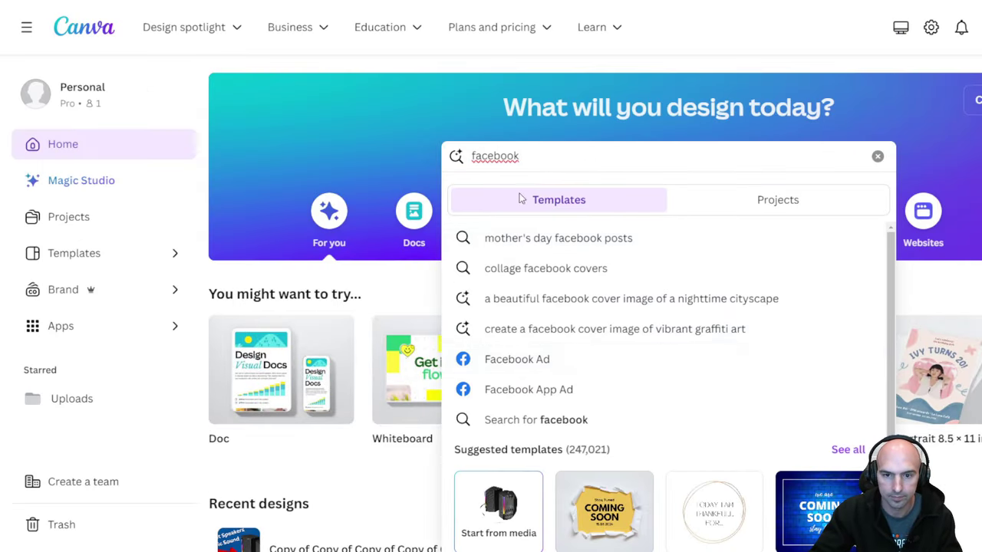
{"action": "type", "text": " squ"}
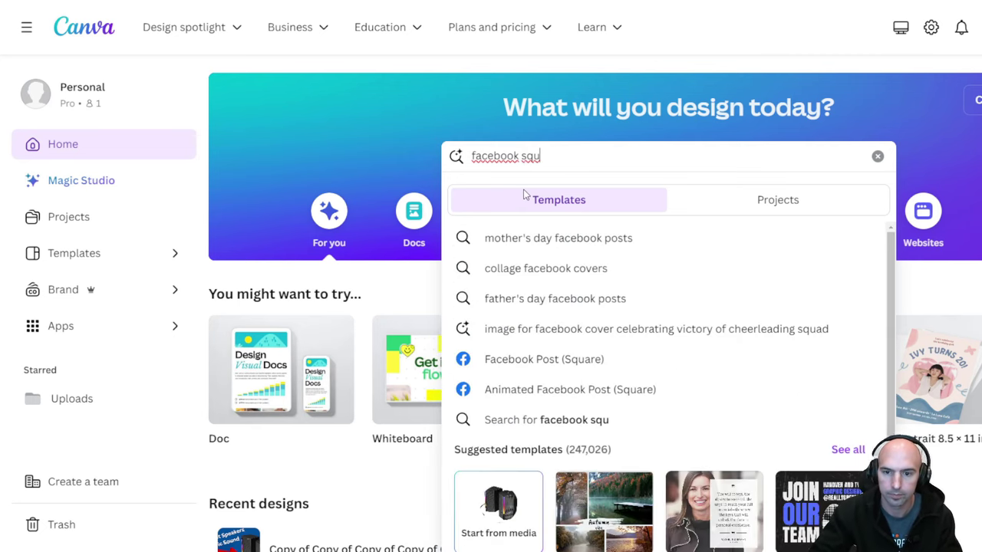
{"action": "left_click", "coordinate": [583, 359]}
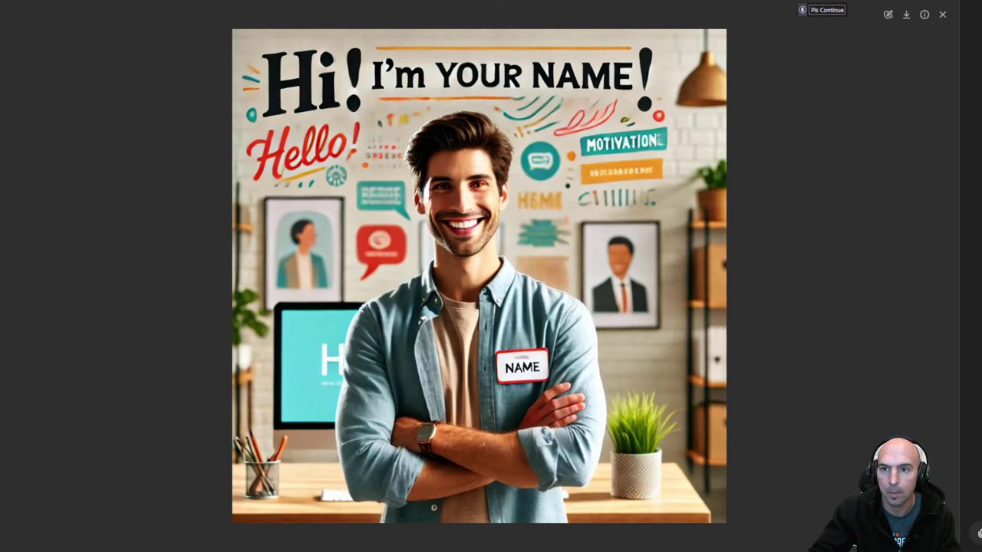
- Screenshot the generated image, paste it into the post and enlarge it to fill the page
{"action": "key", "text": "Print"}
{"action": "left_click_drag", "start_coordinate": [232, 30], "coordinate": [725, 522]}
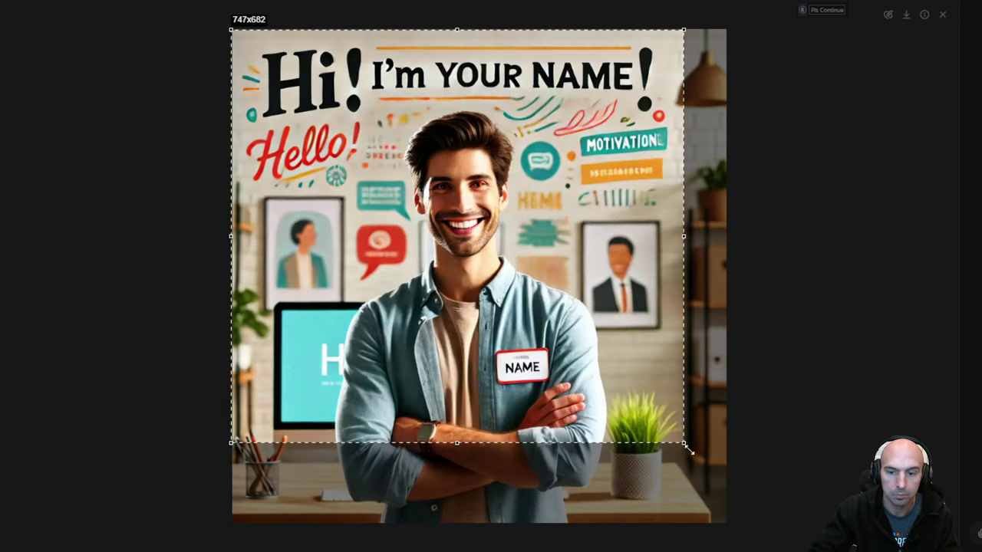
{"action": "key", "text": "ctrl+c"}
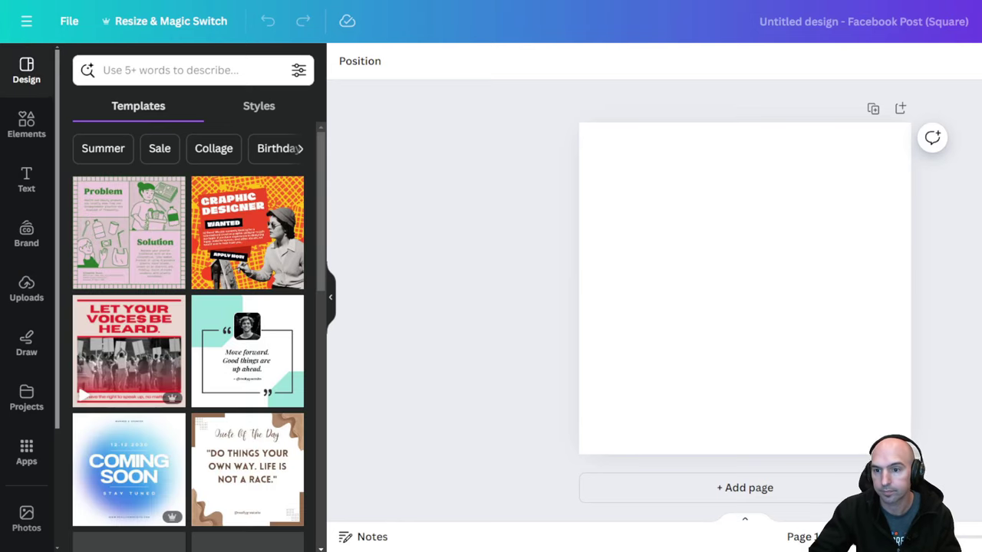
{"action": "key", "text": "ctrl+v"}
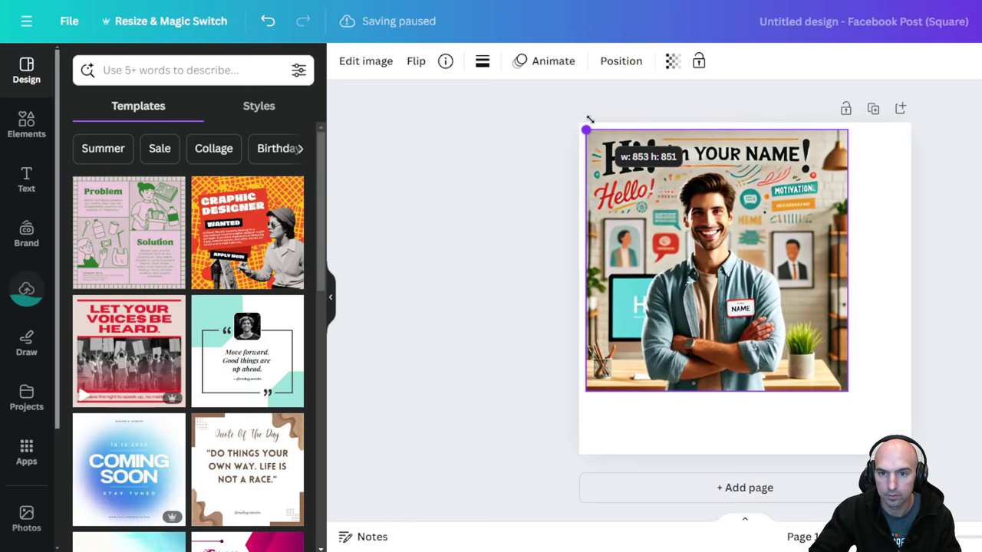
{"action": "left_click_drag", "start_coordinate": [641, 185], "coordinate": [580, 123]}
{"action": "left_click_drag", "start_coordinate": [847, 391], "coordinate": [912, 455]}
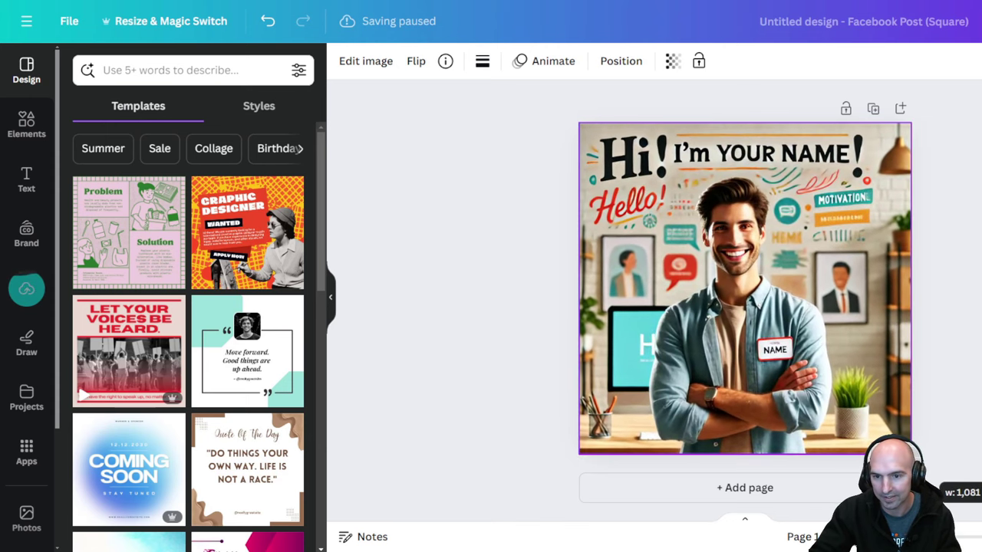
- Add a square shape from Elements and stretch it into a bar over the 'I'm YOUR NAME' text
{"action": "left_click", "coordinate": [26, 123]}
{"action": "left_click", "coordinate": [94, 285]}
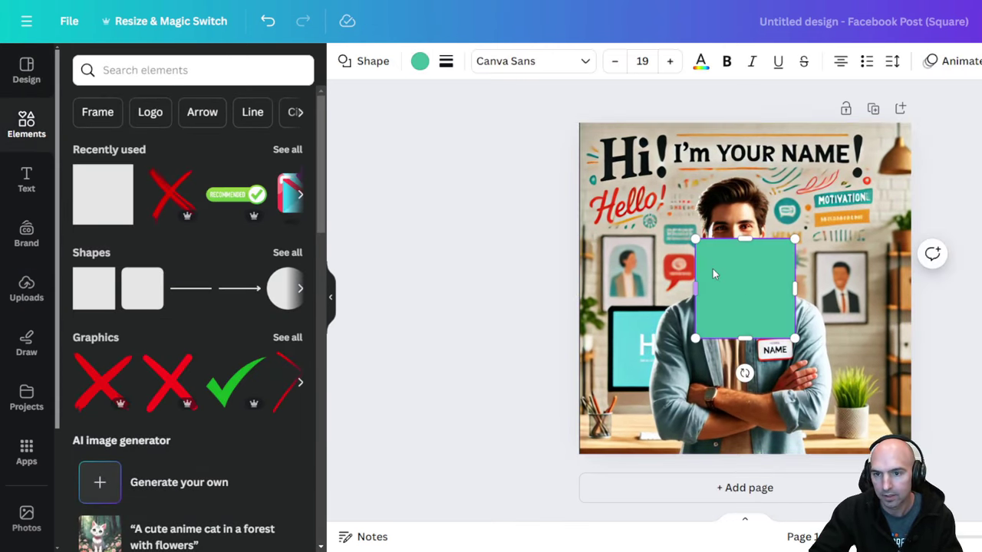
{"action": "left_click_drag", "start_coordinate": [713, 277], "coordinate": [686, 172]}
{"action": "left_click_drag", "start_coordinate": [772, 185], "coordinate": [849, 184]}
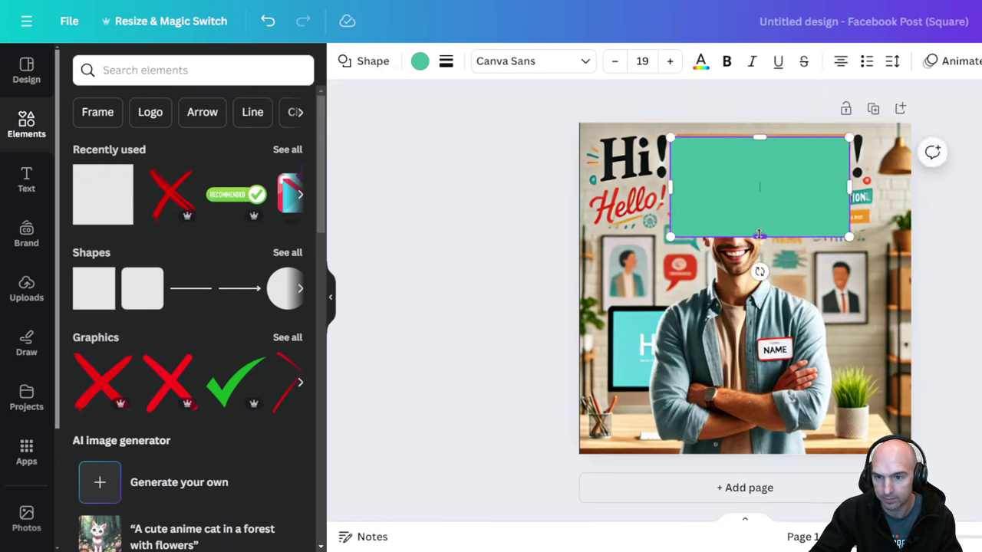
{"action": "left_click_drag", "start_coordinate": [758, 235], "coordinate": [758, 166]}
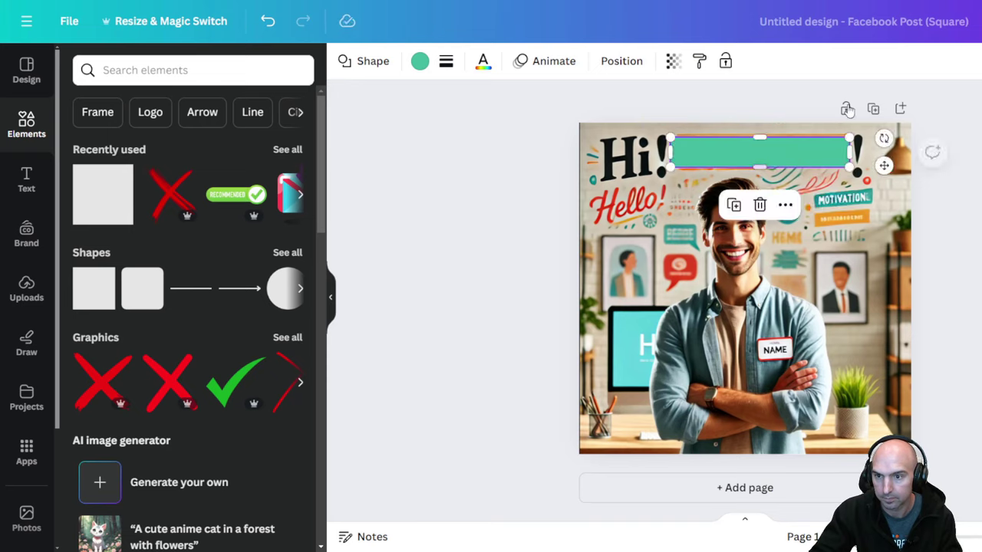
{"action": "left_click", "coordinate": [853, 85]}
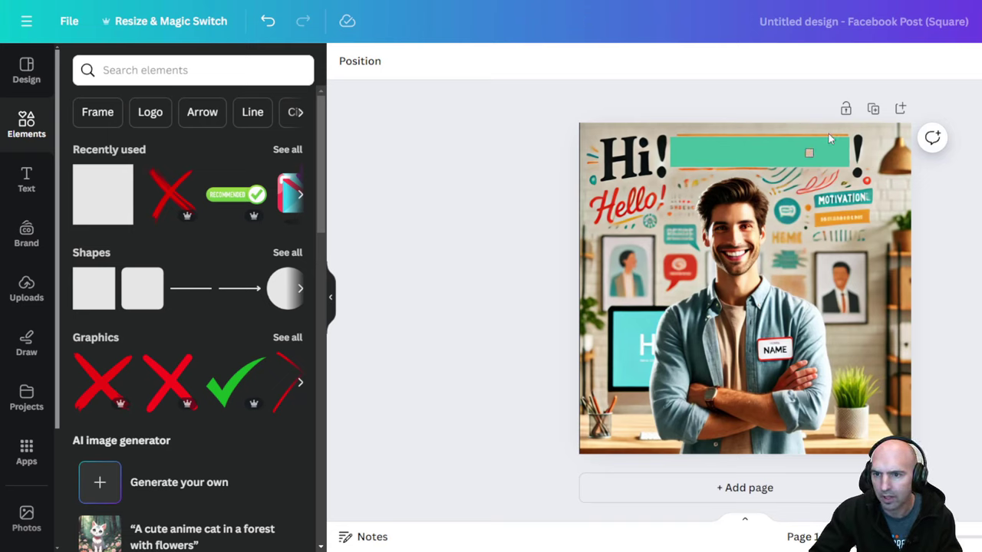
- Recolour the bar to beige #cfc9b4
{"action": "left_click", "coordinate": [834, 153]}
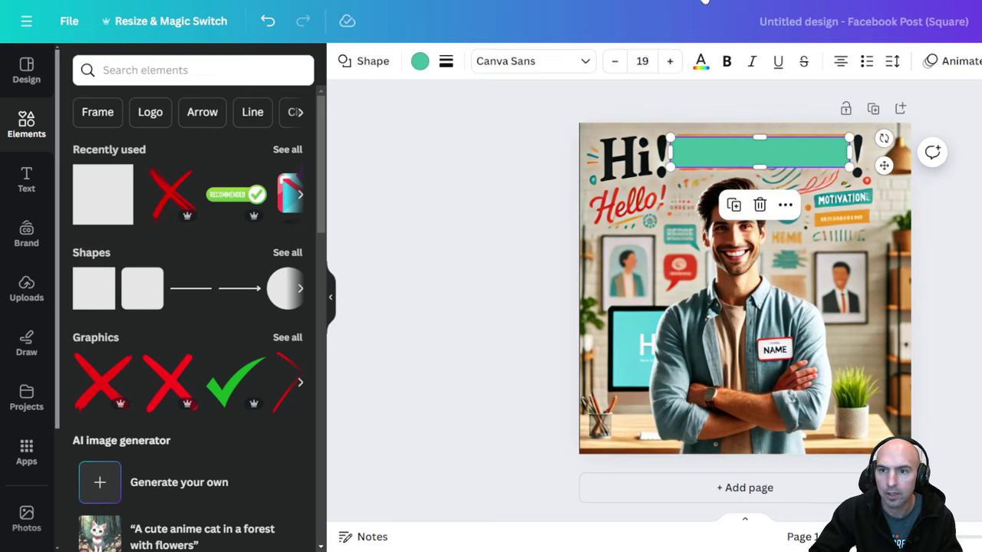
{"action": "left_click", "coordinate": [351, 83]}
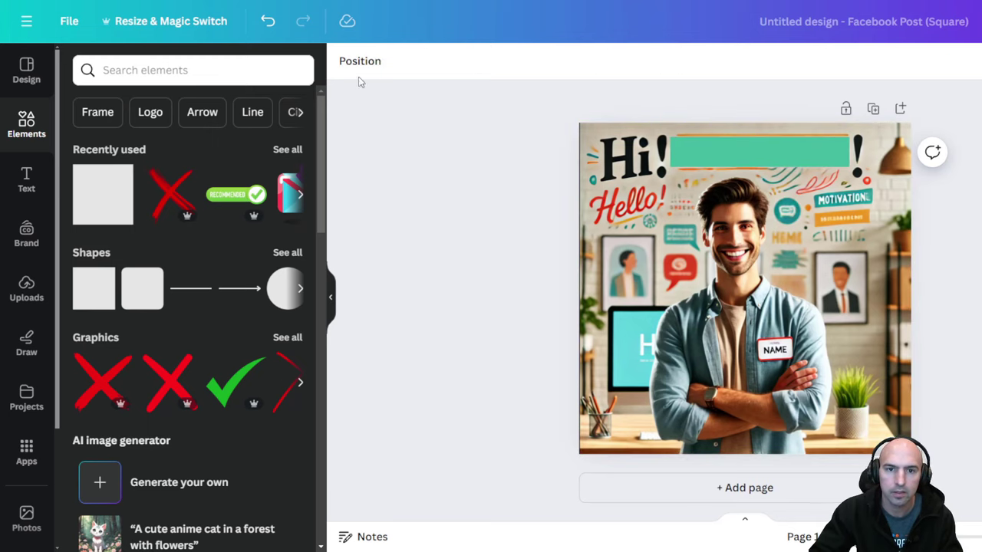
{"action": "left_click", "coordinate": [795, 148]}
{"action": "left_click", "coordinate": [420, 61]}
{"action": "left_click", "coordinate": [96, 69]}
{"action": "type", "text": "#cfc9b4"}
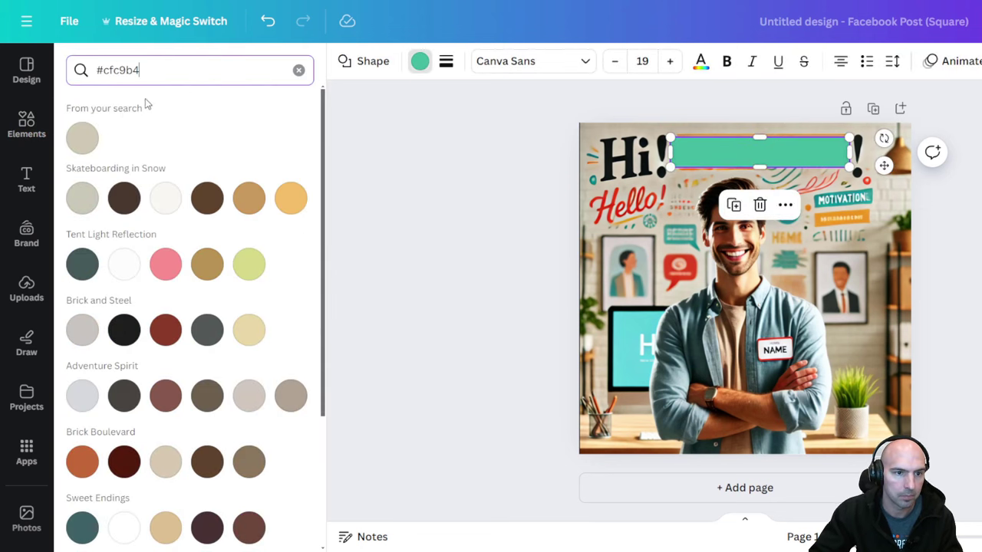
{"action": "left_click", "coordinate": [82, 138]}
{"action": "left_click", "coordinate": [379, 182]}
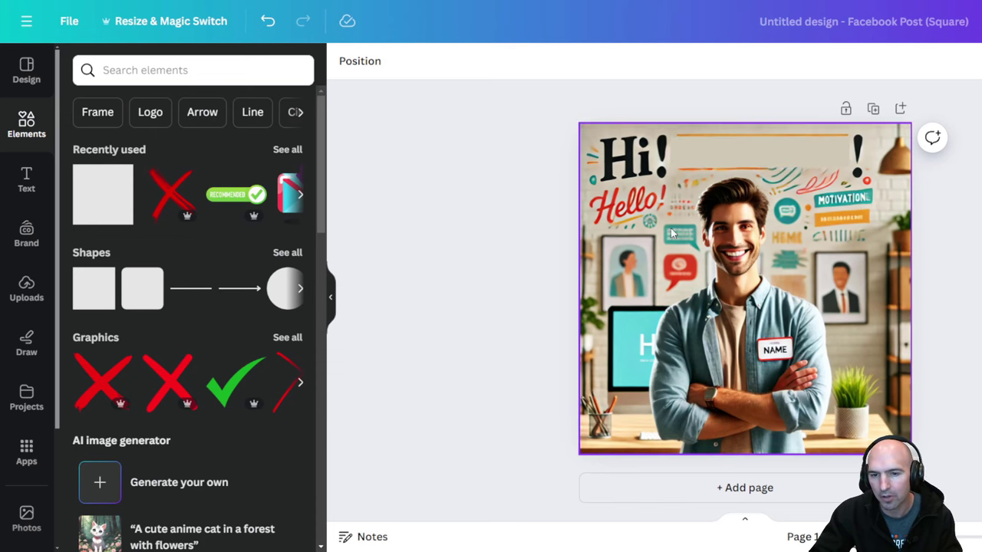
- Add a heading reading 'My Name Is Brandon' and move it up beside Hi!
{"action": "left_click", "coordinate": [26, 181]}
{"action": "left_click", "coordinate": [136, 252]}
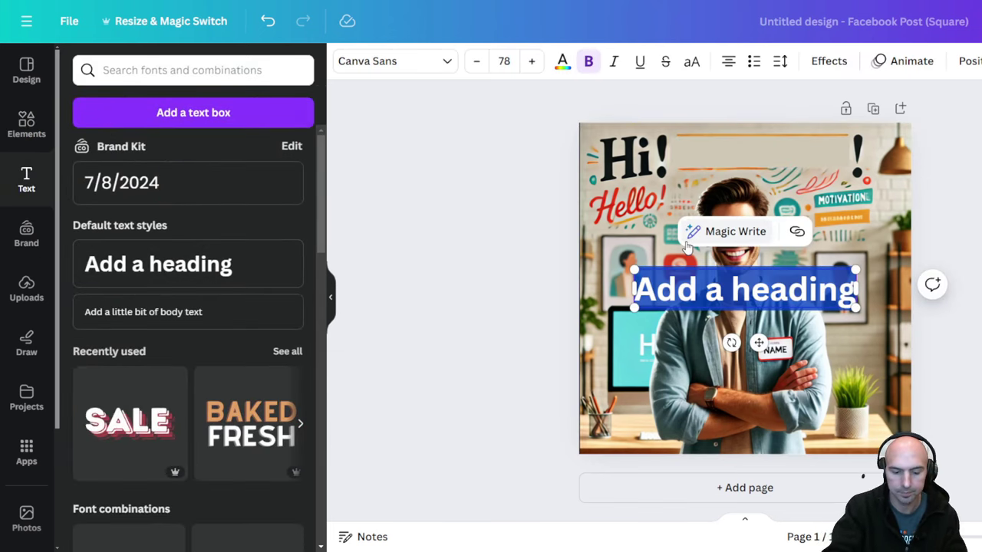
{"action": "key", "text": "BackSpace"}
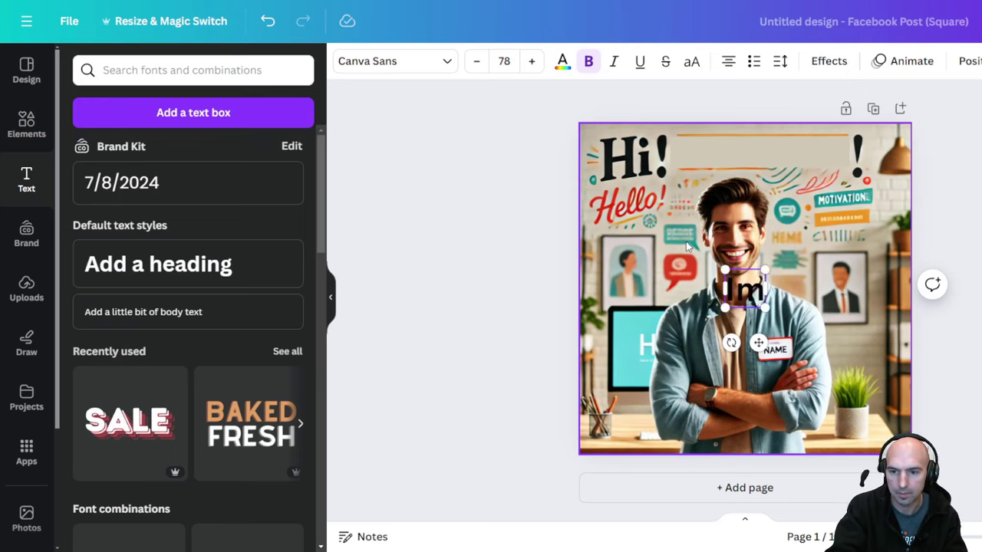
{"action": "type", "text": "My Name Is Brandon"}
{"action": "left_click_drag", "start_coordinate": [583, 270], "coordinate": [650, 280]}
{"action": "mouse_move", "coordinate": [827, 295]}
{"action": "left_mouse_down"}
{"action": "mouse_move", "coordinate": [921, 136]}
{"action": "mouse_move", "coordinate": [852, 146]}
{"action": "left_mouse_up"}
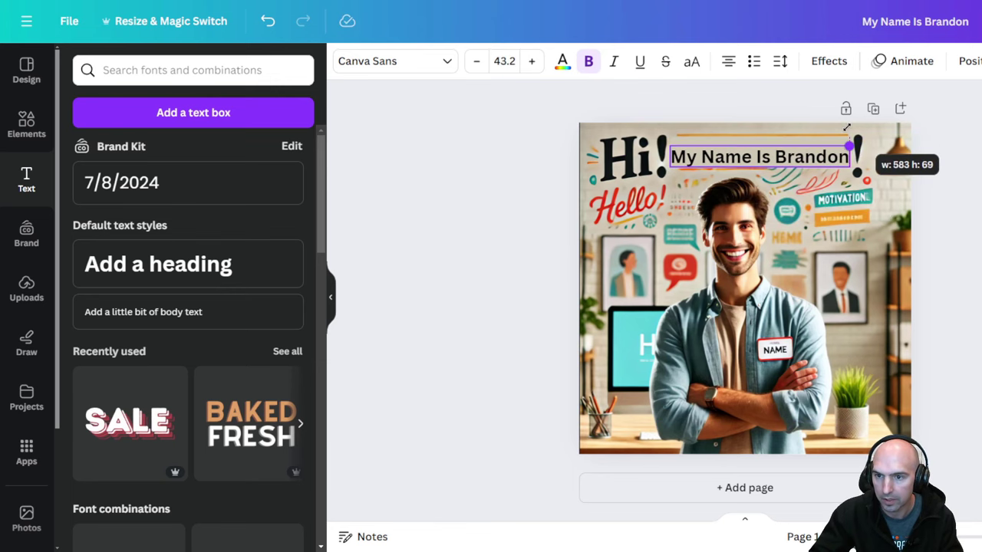
{"action": "scroll", "coordinate": [183, 320], "scroll_direction": "down", "scroll_amount": 1}
{"action": "scroll", "coordinate": [183, 320], "scroll_direction": "down", "scroll_amount": 5}
{"action": "scroll", "coordinate": [183, 317], "scroll_direction": "up", "scroll_amount": 5}
- Set the heading font to Anton and resize it to fit between Hi! and the exclamation mark
{"action": "left_click", "coordinate": [403, 69]}
{"action": "scroll", "coordinate": [154, 333], "scroll_direction": "down", "scroll_amount": 2}
{"action": "scroll", "coordinate": [136, 344], "scroll_direction": "down", "scroll_amount": 3}
{"action": "left_click", "coordinate": [135, 326]}
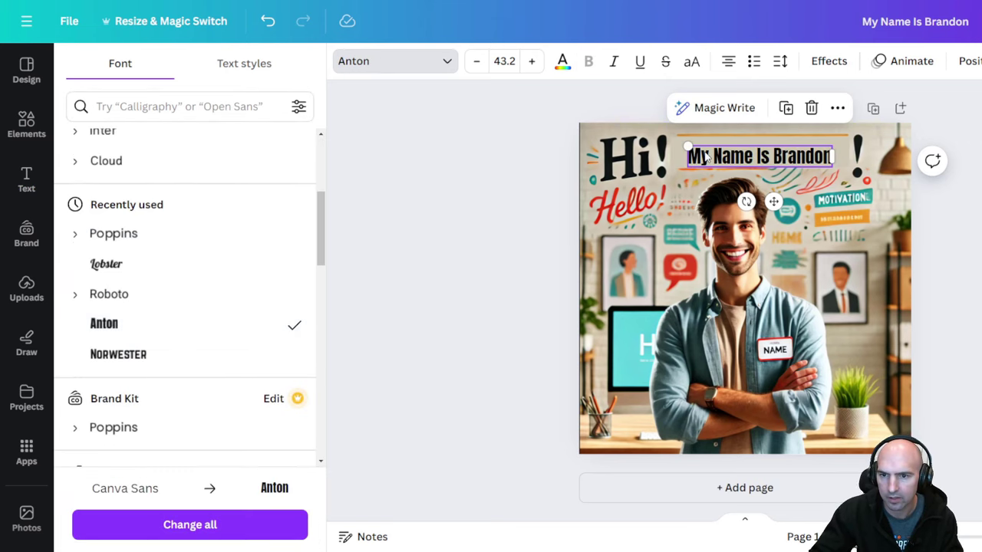
{"action": "left_click_drag", "start_coordinate": [688, 146], "coordinate": [638, 140]}
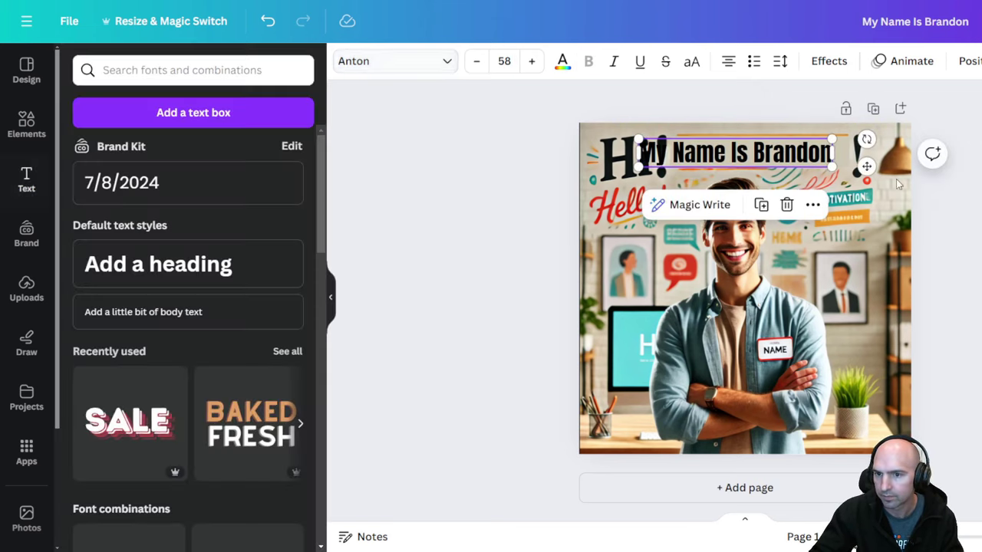
{"action": "left_click_drag", "start_coordinate": [737, 156], "coordinate": [769, 154]}
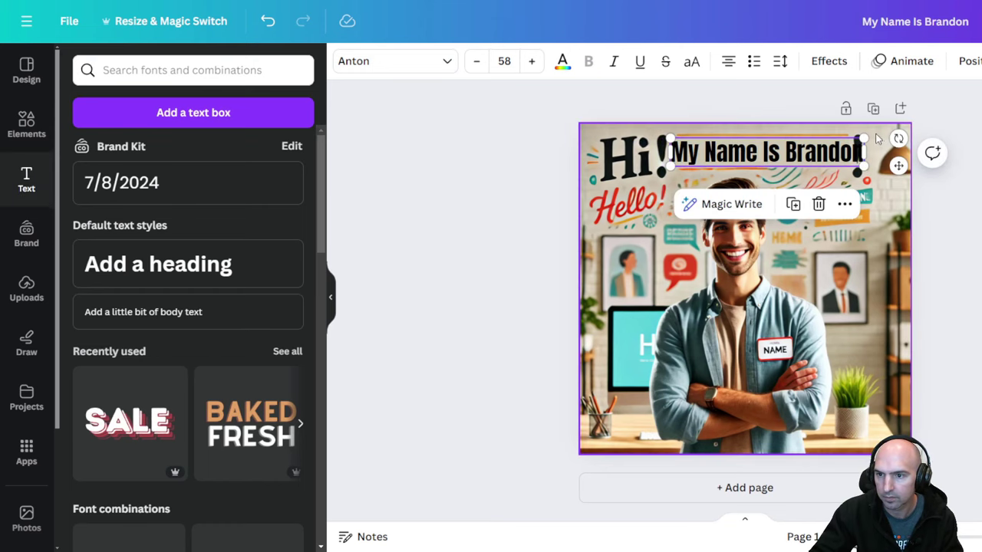
{"action": "left_click_drag", "start_coordinate": [864, 138], "coordinate": [847, 139]}
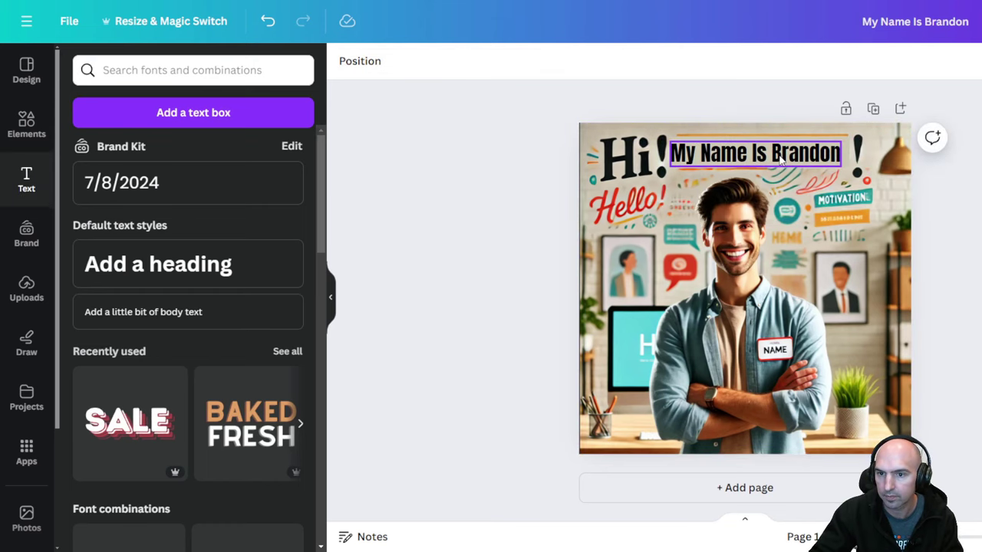
{"action": "left_click_drag", "start_coordinate": [784, 153], "coordinate": [788, 149]}
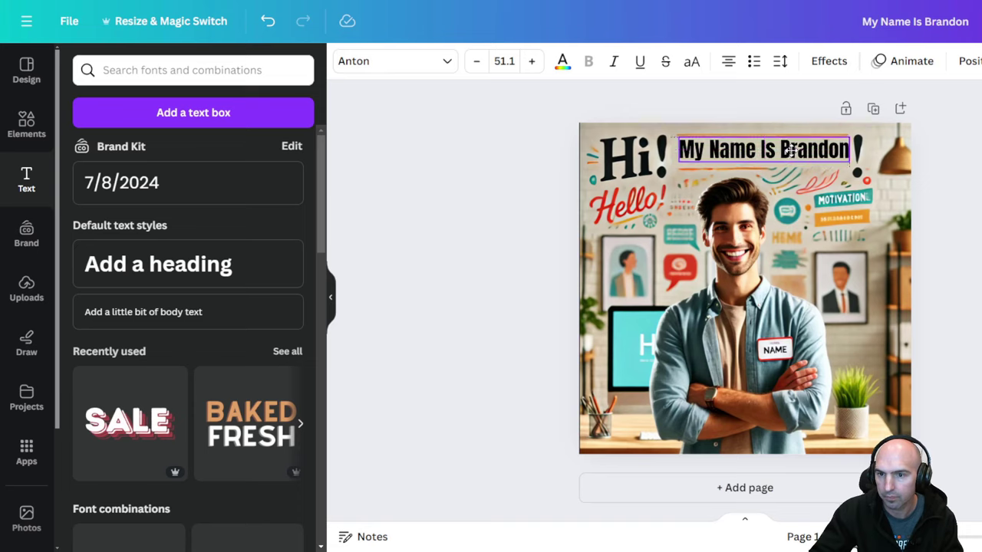
{"action": "key", "text": "Escape"}
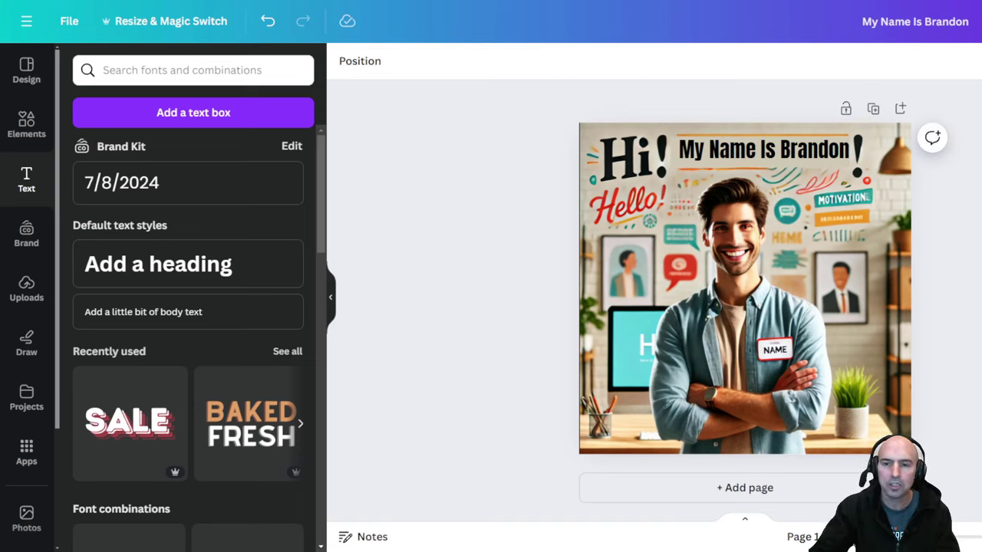
- Nudge the beige bar behind the heading to resize the headline box slightly
{"action": "left_click", "coordinate": [792, 167]}
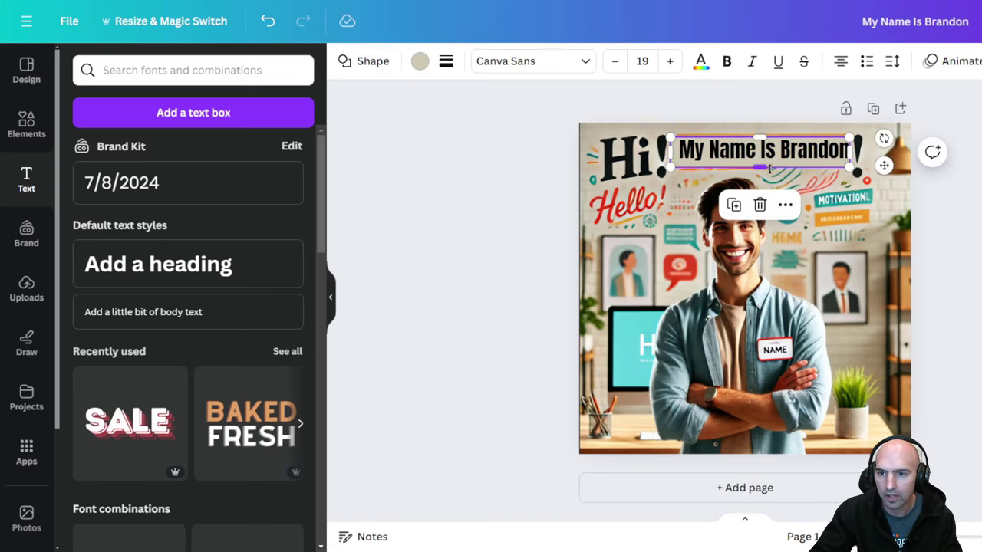
{"action": "left_click_drag", "start_coordinate": [767, 167], "coordinate": [766, 164]}
{"action": "key", "text": "Escape"}
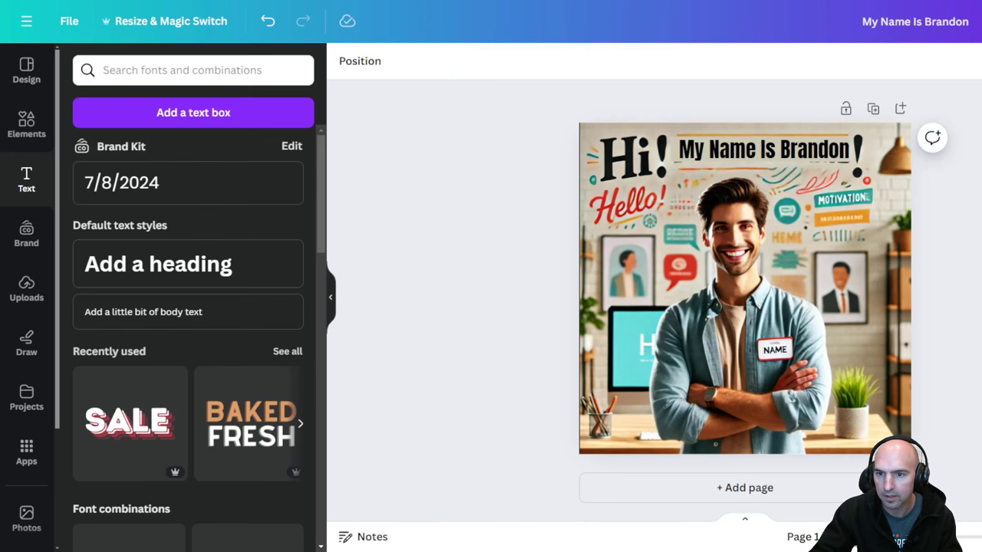
{"action": "scroll", "coordinate": [769, 167], "scroll_direction": "up", "scroll_amount": 2}
{"action": "scroll", "coordinate": [770, 166], "scroll_direction": "up", "scroll_amount": 3}
- Shrink the 'My Name Is Brandon' headline and extend its beige backing shape downward
{"action": "left_click", "coordinate": [766, 136]}
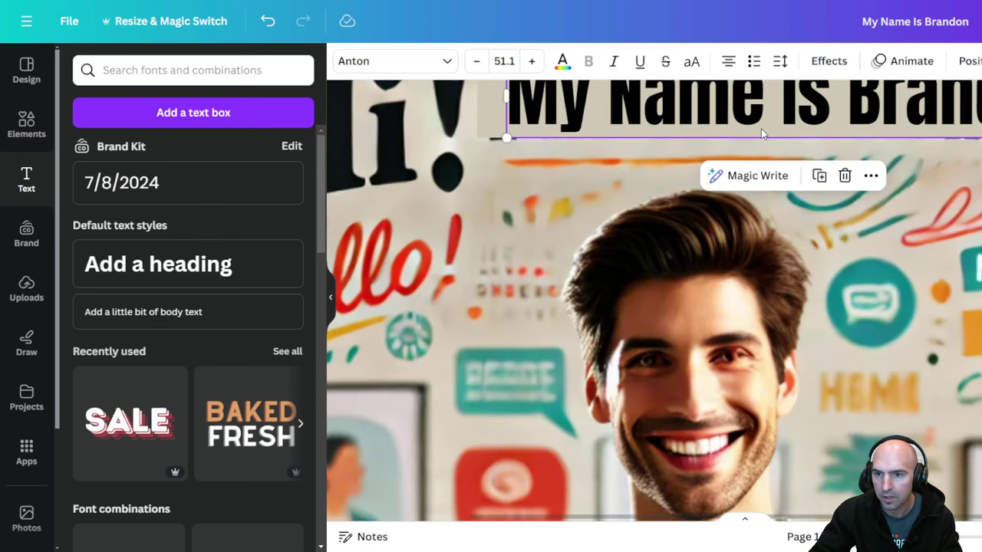
{"action": "left_click_drag", "start_coordinate": [505, 138], "coordinate": [519, 136]}
{"action": "left_click", "coordinate": [499, 132]}
{"action": "left_click_drag", "start_coordinate": [780, 138], "coordinate": [778, 145]}
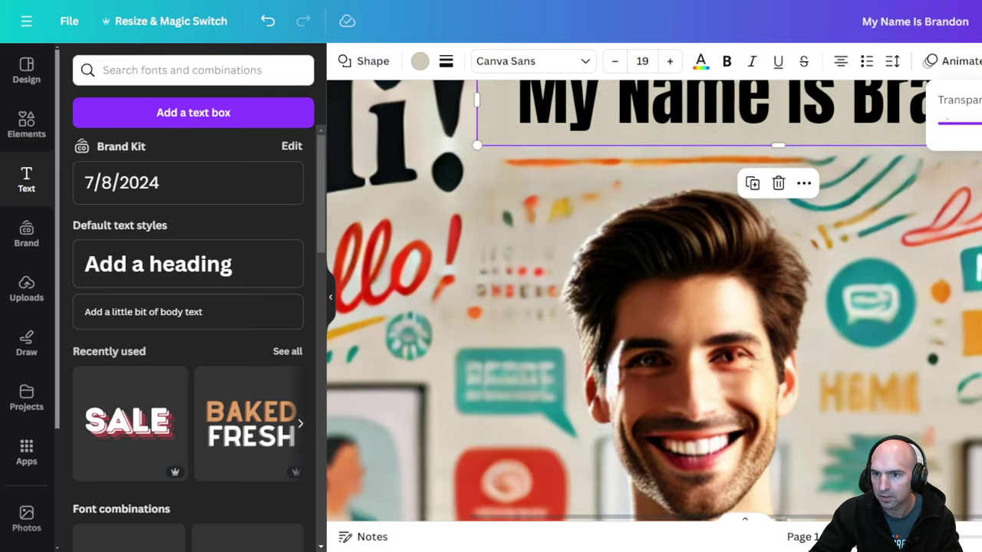
{"action": "key", "text": "Escape"}
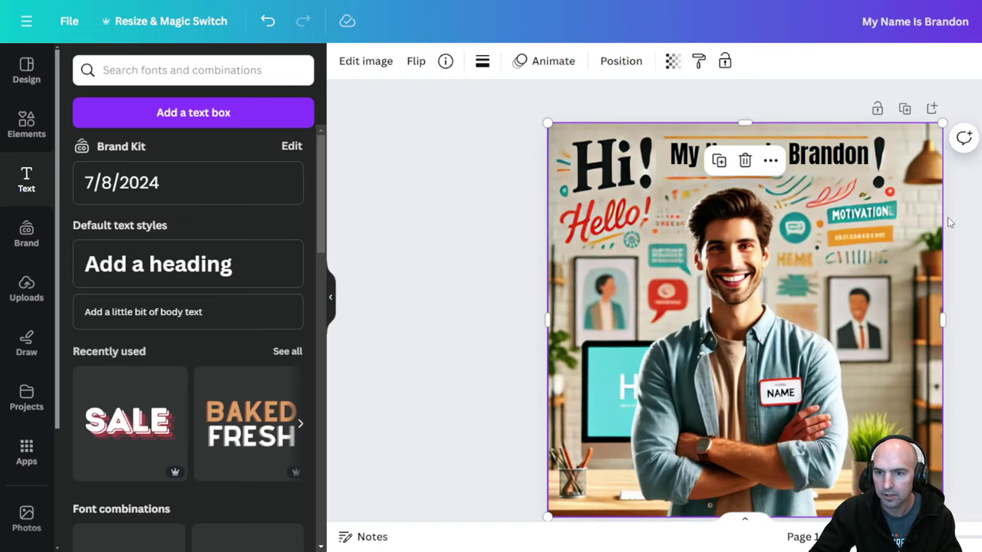
{"action": "key", "text": "Escape"}
- Trim the headline box width from the left so it fits between 'Hi!' and '!'
{"action": "left_click", "coordinate": [682, 156]}
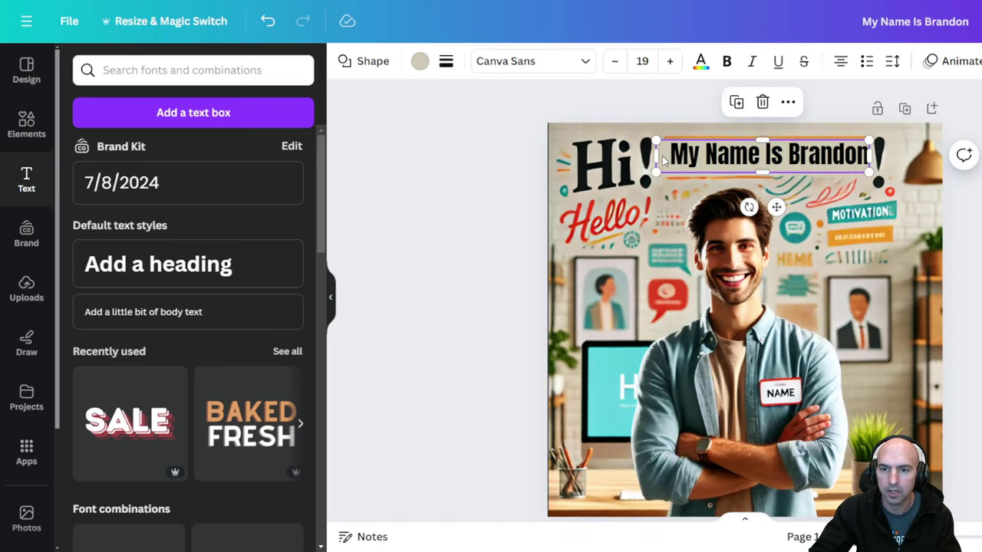
{"action": "left_click_drag", "start_coordinate": [662, 156], "coordinate": [659, 155]}
{"action": "left_click", "coordinate": [964, 183]}
{"action": "scroll", "coordinate": [645, 181], "scroll_direction": "down", "scroll_amount": 1}
{"action": "scroll", "coordinate": [644, 181], "scroll_direction": "up", "scroll_amount": 1}
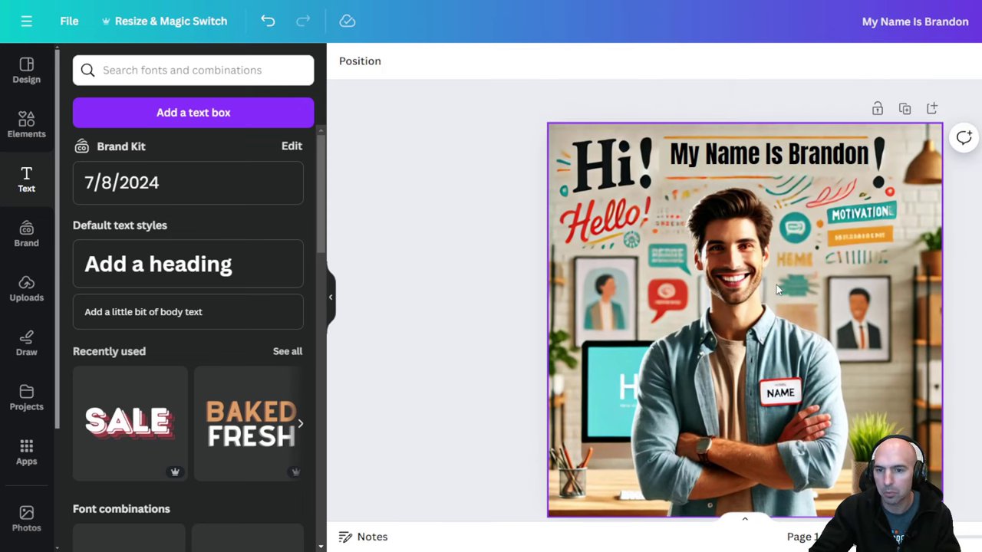
{"action": "scroll", "coordinate": [729, 368], "scroll_direction": "down", "scroll_amount": 2}
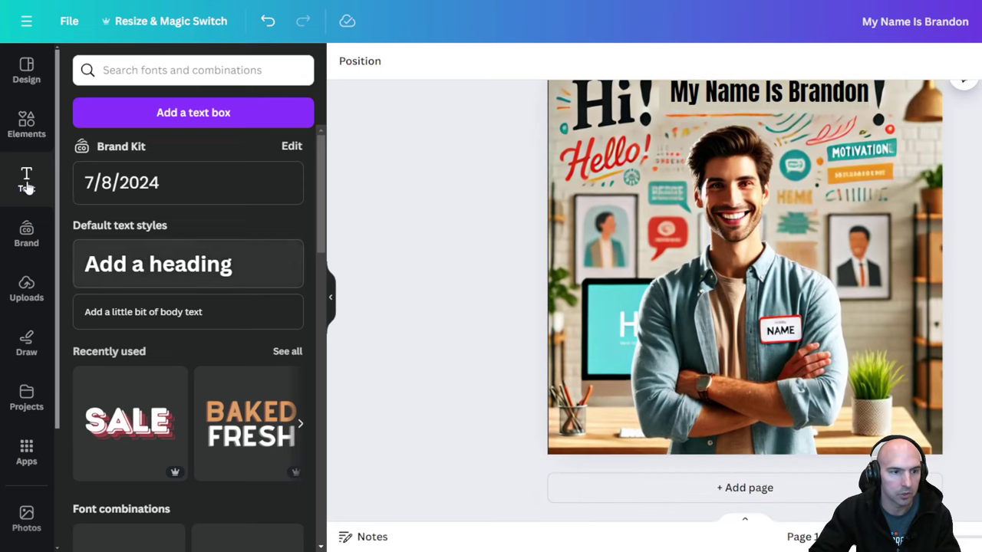
- Add a square shape and size it into a small bar over the man's name tag
{"action": "left_click", "coordinate": [26, 124]}
{"action": "left_click", "coordinate": [108, 198]}
{"action": "left_click_drag", "start_coordinate": [743, 229], "coordinate": [822, 357]}
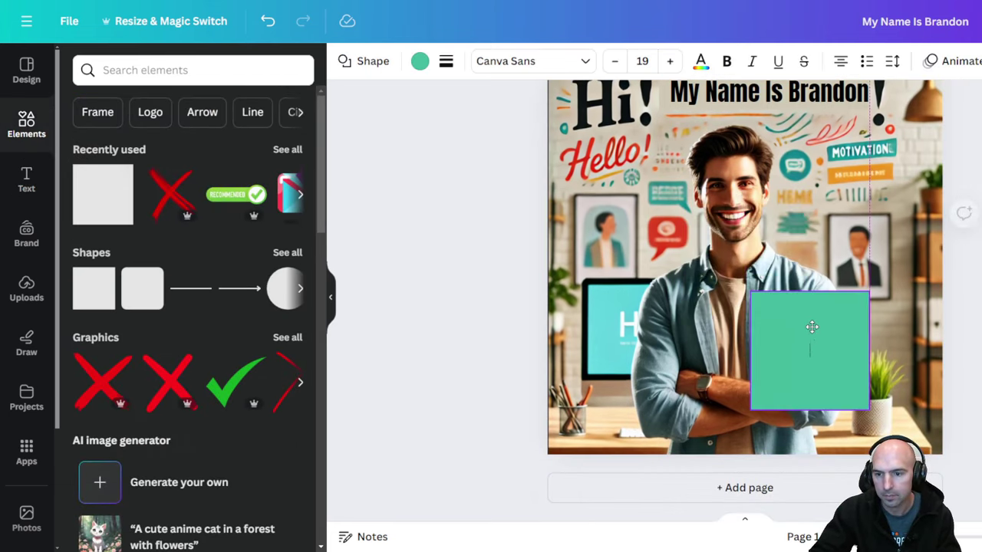
{"action": "left_click_drag", "start_coordinate": [883, 382], "coordinate": [802, 382]}
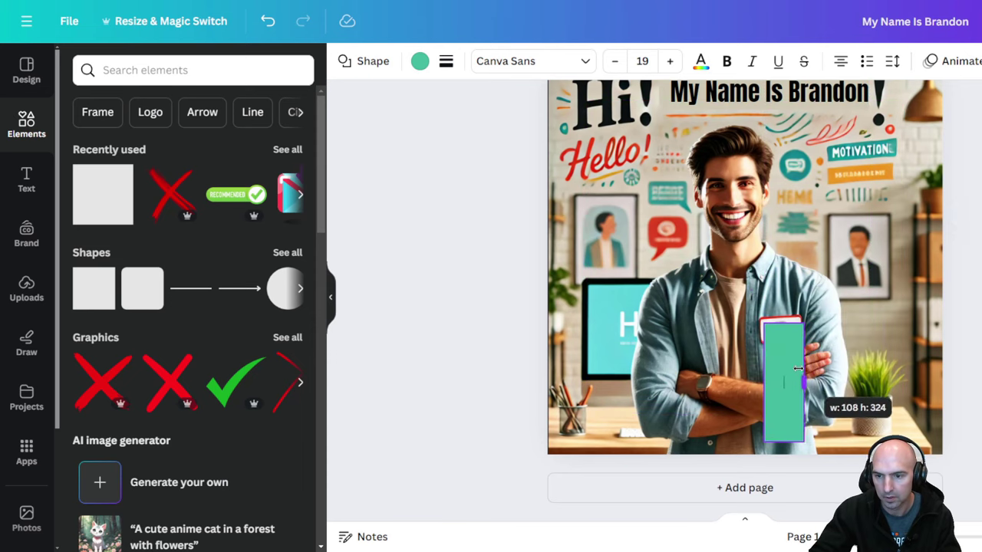
{"action": "left_click_drag", "start_coordinate": [780, 439], "coordinate": [781, 337]}
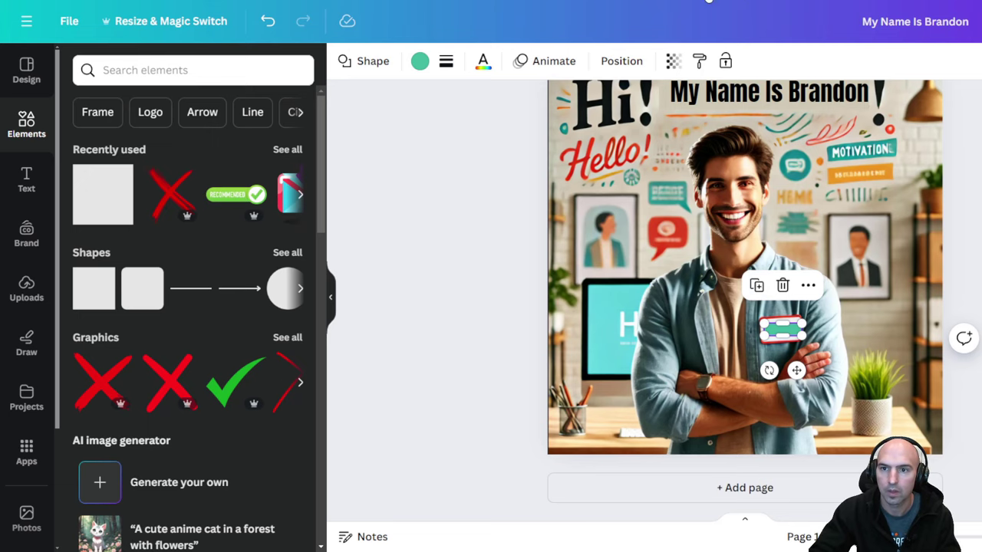
{"action": "left_click", "coordinate": [427, 142]}
{"action": "left_click", "coordinate": [359, 60]}
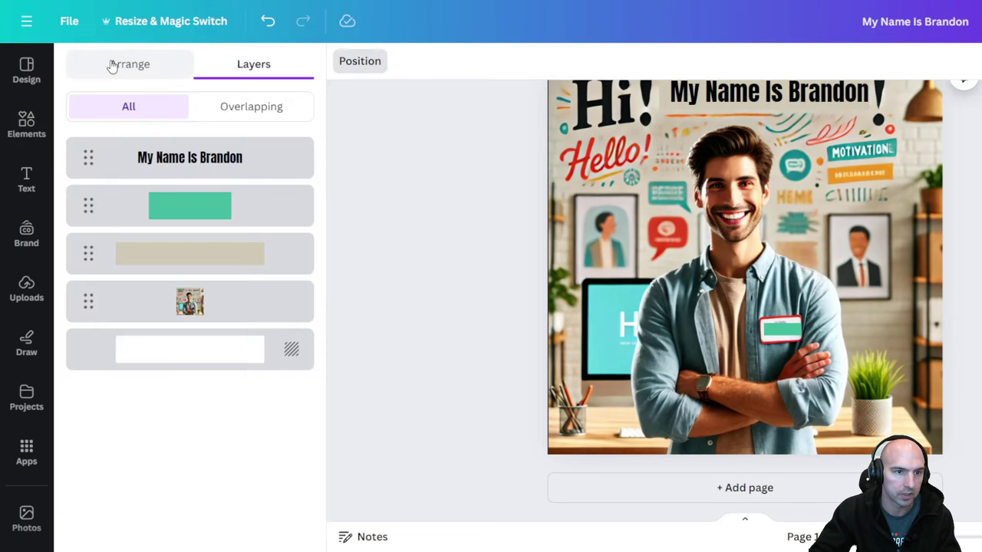
{"action": "left_click", "coordinate": [356, 63]}
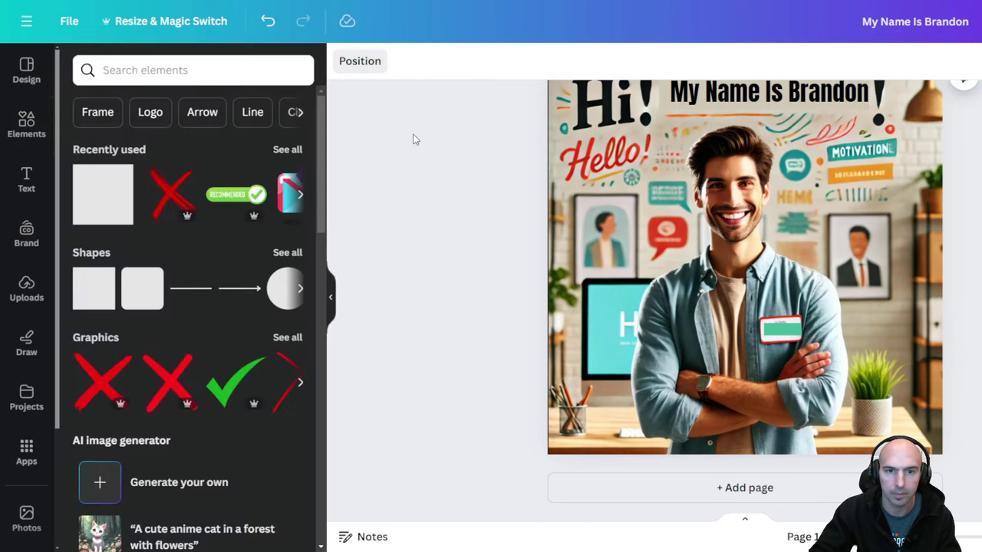
- Colour the name-tag bar white, after briefly trying pale pink #f4e5e8
{"action": "left_click", "coordinate": [783, 332]}
{"action": "left_click", "coordinate": [421, 63]}
{"action": "type", "text": "#f4e5e8"}
{"action": "left_click", "coordinate": [83, 138]}
{"action": "left_click", "coordinate": [397, 199]}
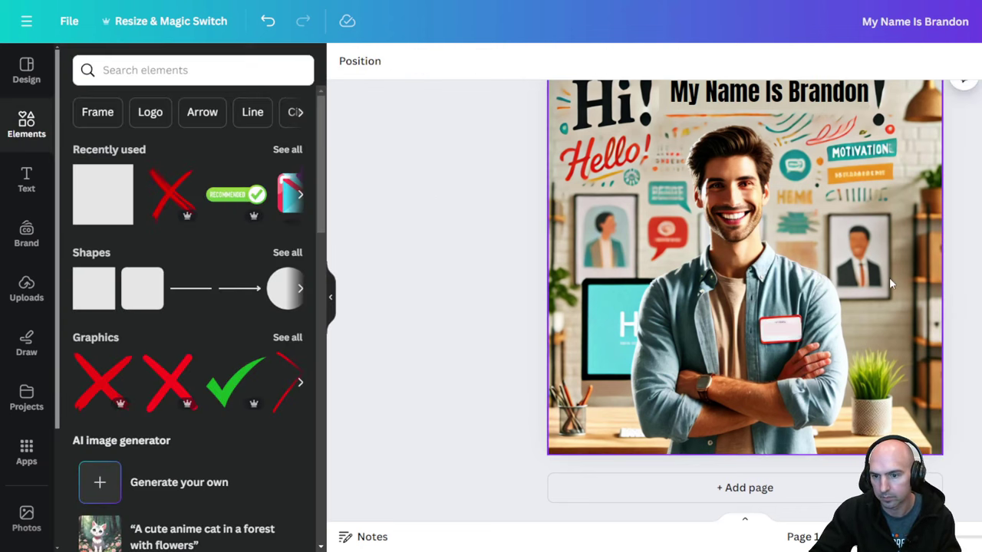
{"action": "left_click", "coordinate": [793, 325]}
{"action": "left_click", "coordinate": [420, 61]}
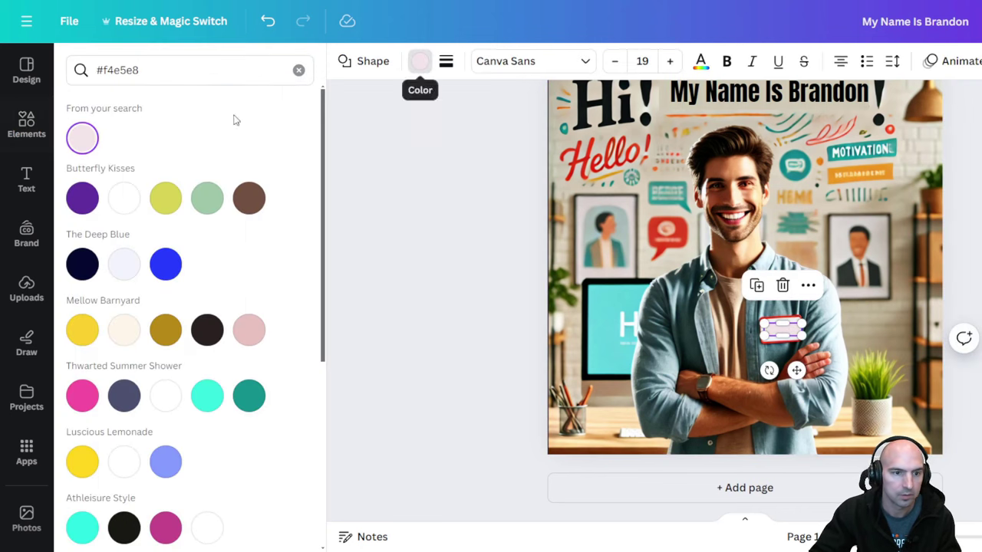
{"action": "left_click", "coordinate": [122, 197]}
{"action": "left_click", "coordinate": [409, 190]}
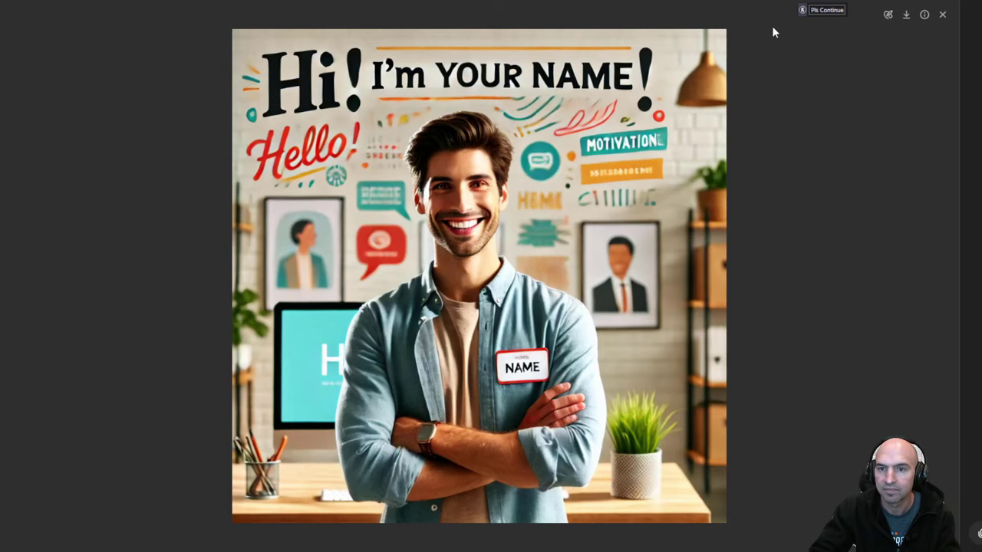
- Close the image preview and scroll back up to the UBC course outline in ChatGPT
{"action": "left_click", "coordinate": [943, 15]}
{"action": "scroll", "coordinate": [662, 279], "scroll_direction": "up", "scroll_amount": 5}
{"action": "scroll", "coordinate": [662, 280], "scroll_direction": "up", "scroll_amount": 10}
{"action": "scroll", "coordinate": [662, 276], "scroll_direction": "up", "scroll_amount": 10}
{"action": "scroll", "coordinate": [662, 276], "scroll_direction": "up", "scroll_amount": 10}
{"action": "scroll", "coordinate": [662, 276], "scroll_direction": "up", "scroll_amount": 5}
{"action": "scroll", "coordinate": [662, 276], "scroll_direction": "up", "scroll_amount": 5}
{"action": "scroll", "coordinate": [662, 277], "scroll_direction": "up", "scroll_amount": 5}
{"action": "scroll", "coordinate": [663, 276], "scroll_direction": "up", "scroll_amount": 5}
{"action": "scroll", "coordinate": [662, 277], "scroll_direction": "up", "scroll_amount": 5}
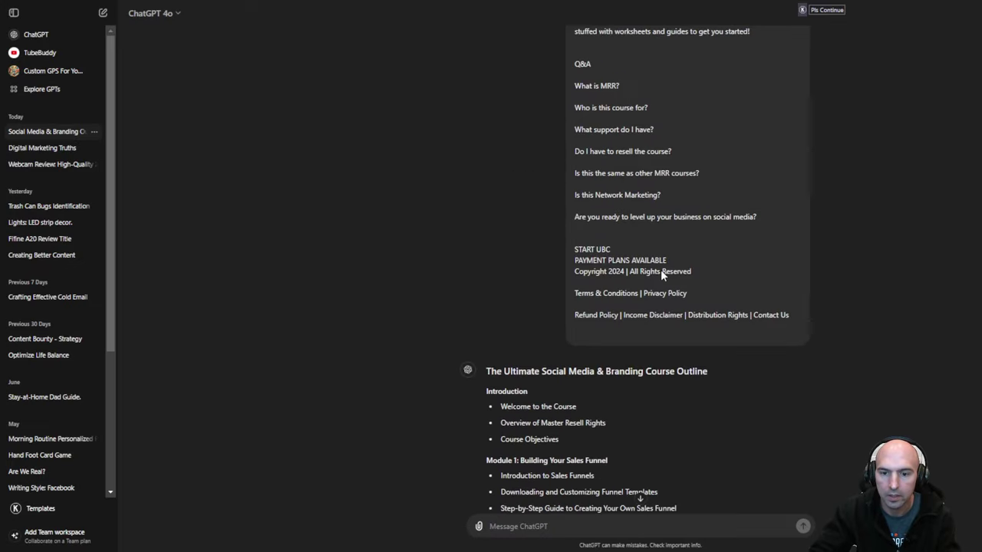
- Select the 'How to Build a Sales Funnel' topic text and open a new browser tab
{"action": "scroll", "coordinate": [661, 274], "scroll_direction": "down", "scroll_amount": 3}
{"action": "scroll", "coordinate": [620, 309], "scroll_direction": "down", "scroll_amount": 1}
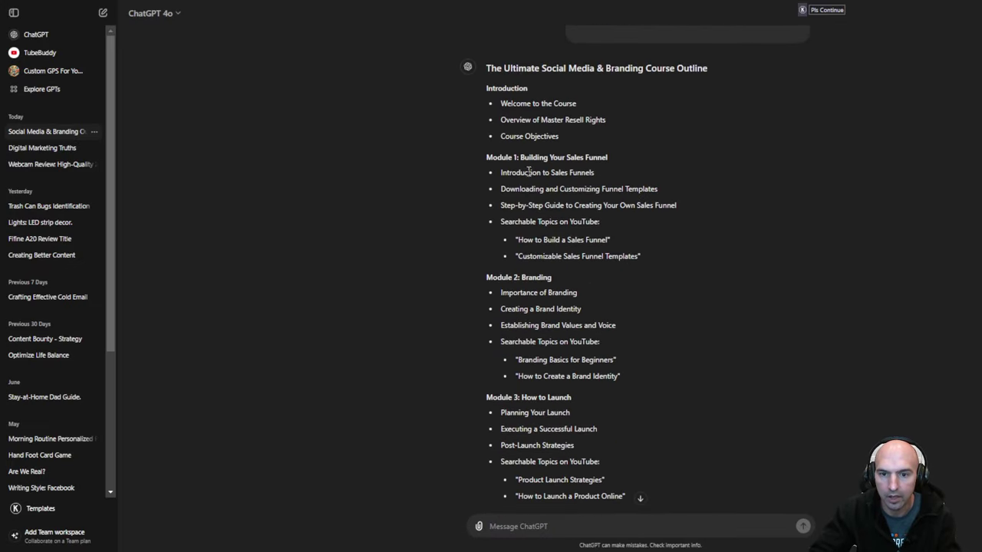
{"action": "left_click_drag", "start_coordinate": [517, 243], "coordinate": [602, 238]}
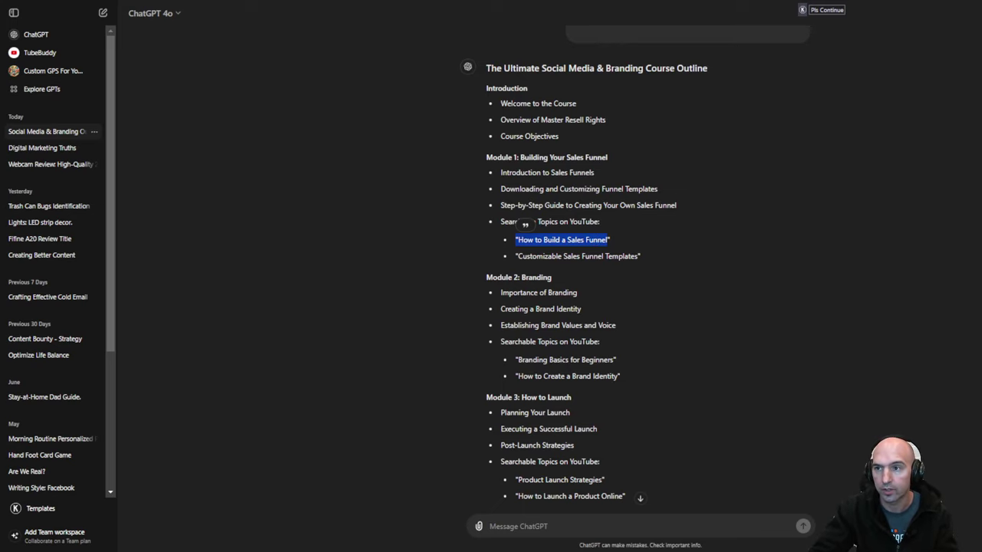
{"action": "key", "text": "ctrl+t"}
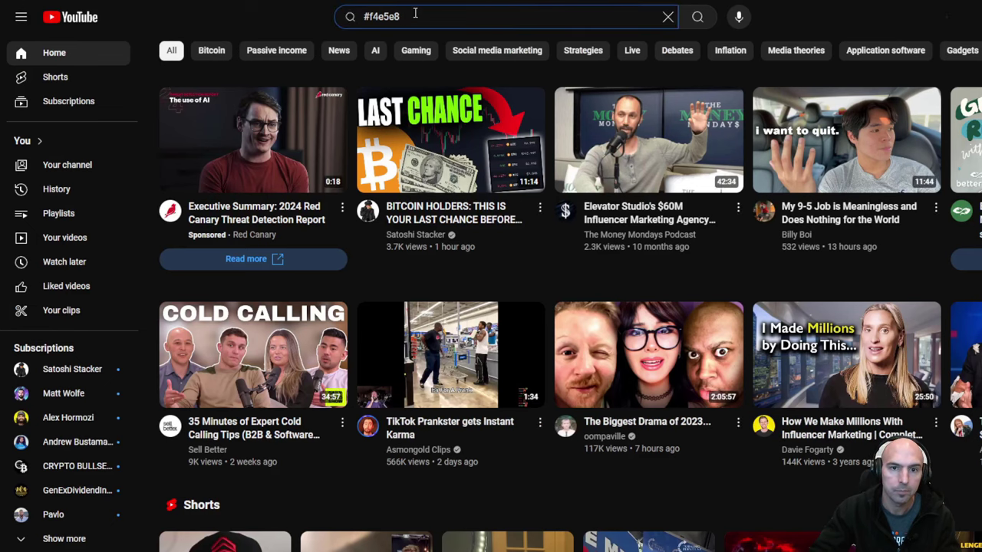
- Search YouTube for 'How to Build a Sales Funnel' and browse the tutorial results
{"action": "key", "text": "ctrl+a"}
{"action": "type", "text": "\"How to Build a Sales Funnel"}
{"action": "key", "text": "Return"}
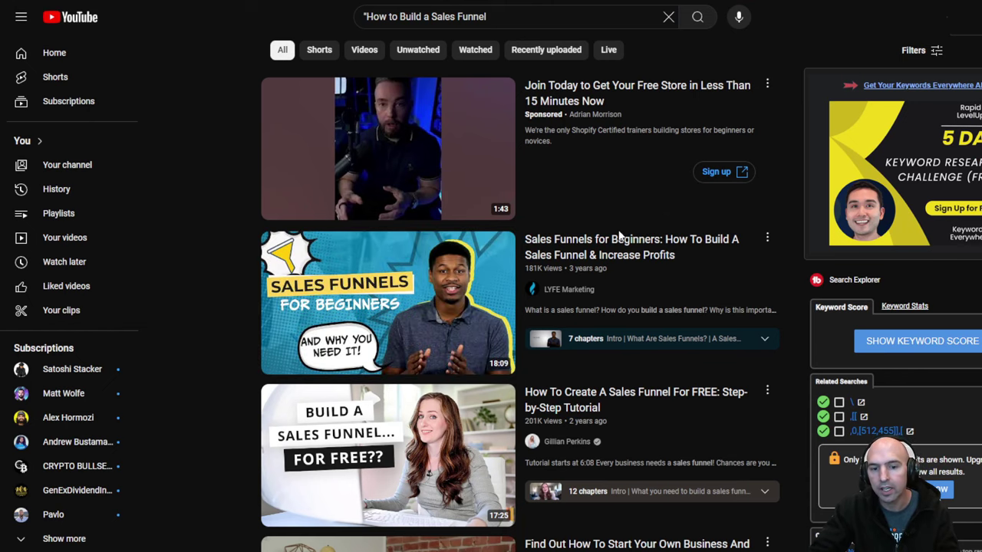
{"action": "scroll", "coordinate": [620, 235], "scroll_direction": "down", "scroll_amount": 2}
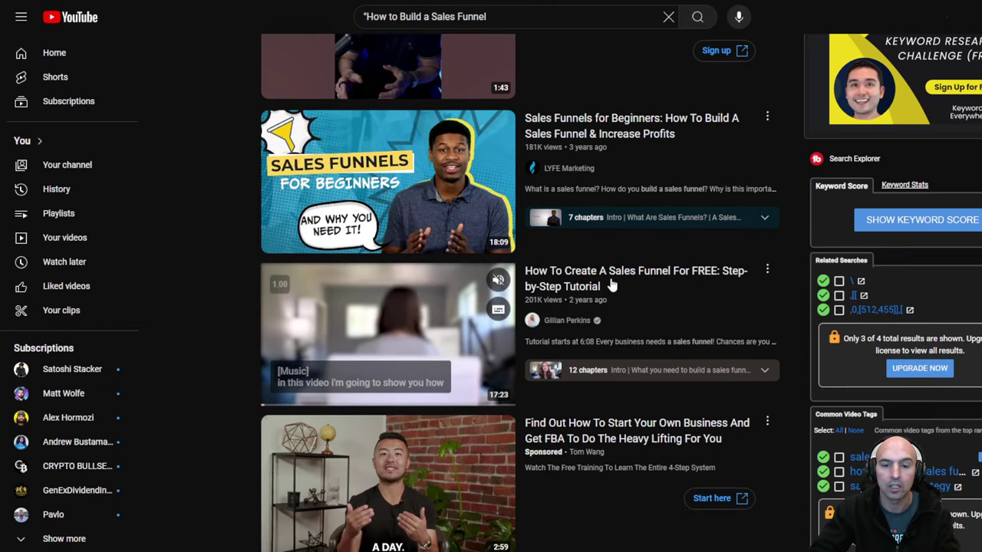
{"action": "mouse_move", "coordinate": [387, 303]}
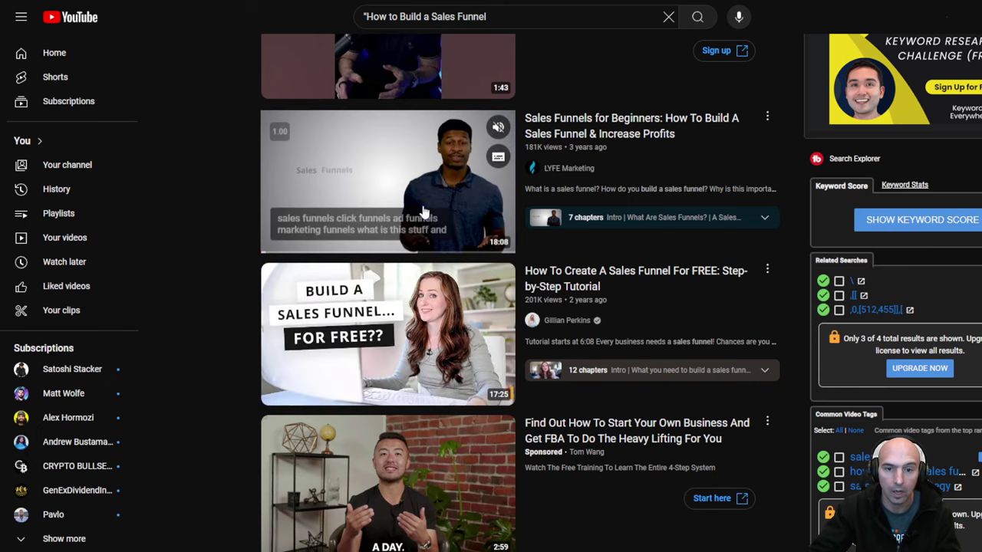
{"action": "scroll", "coordinate": [399, 276], "scroll_direction": "down", "scroll_amount": 4}
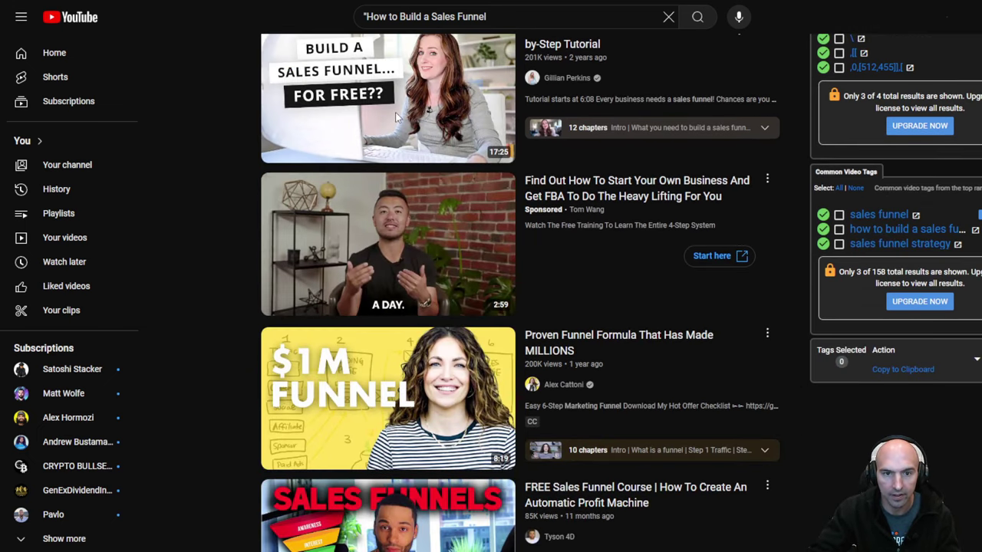
{"action": "scroll", "coordinate": [414, 230], "scroll_direction": "down", "scroll_amount": 3}
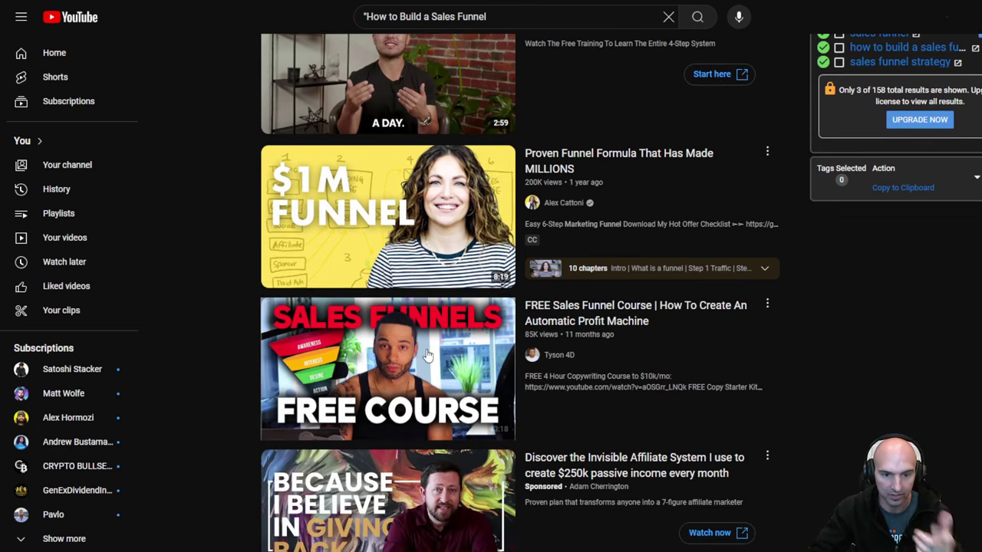
{"action": "mouse_move", "coordinate": [387, 368]}
{"action": "scroll", "coordinate": [451, 400], "scroll_direction": "down", "scroll_amount": 3}
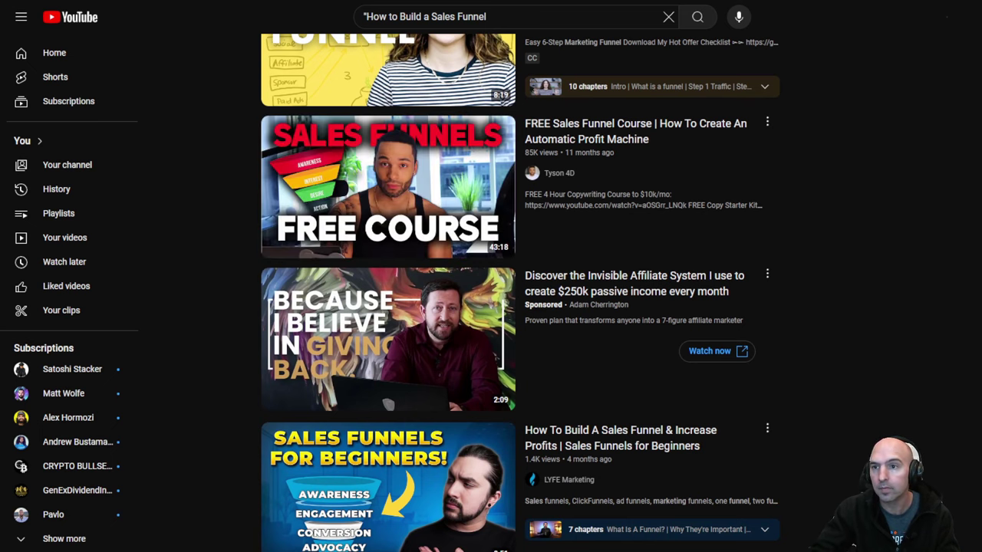
- Play the Sales Funnels for Beginners video, skip both ads, and raise speed to 2.10x
{"action": "left_click", "coordinate": [388, 484]}
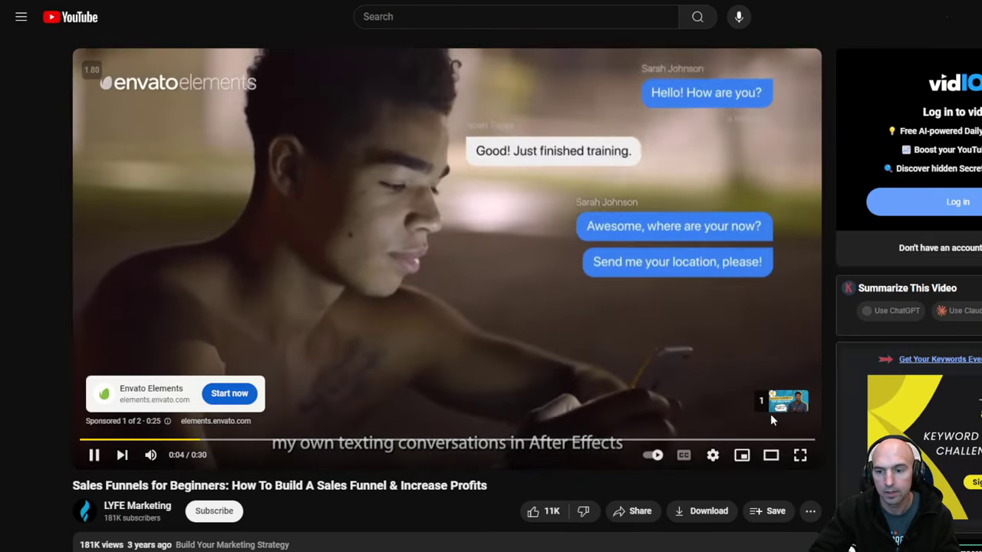
{"action": "left_click", "coordinate": [776, 402]}
{"action": "left_click", "coordinate": [465, 151]}
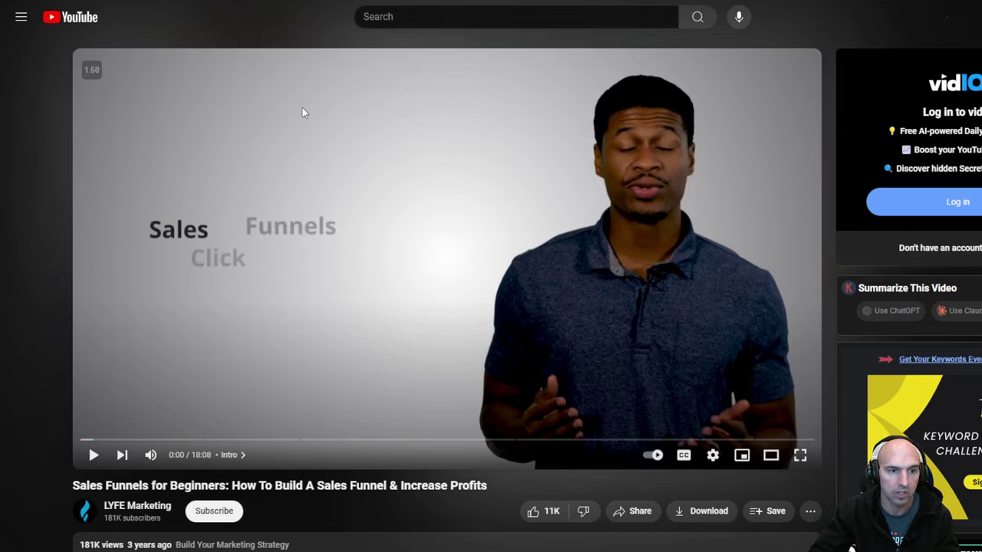
{"action": "key", "text": "d"}
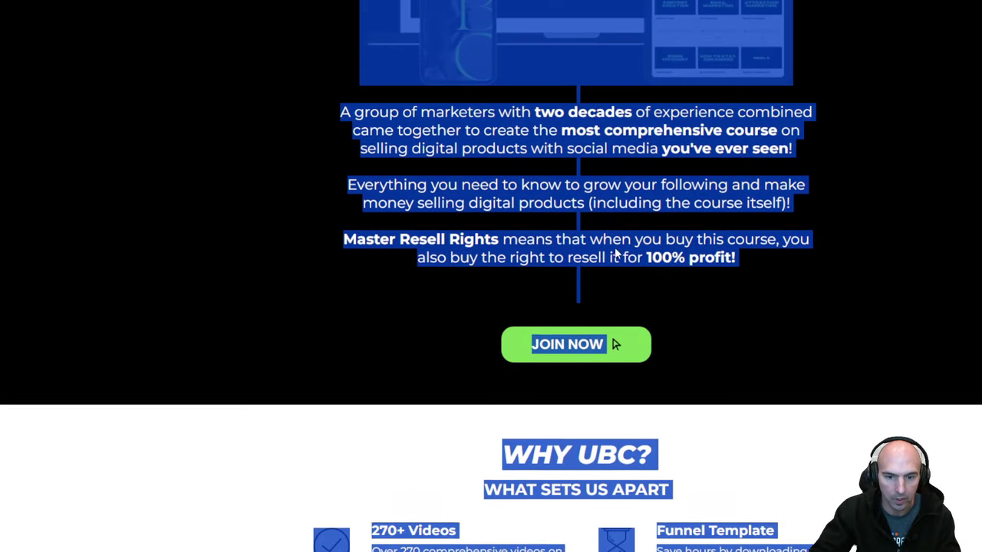
- Scroll the UBC course sales page past the 270+ Videos heading to the Course Layout modules
{"action": "scroll", "coordinate": [616, 255], "scroll_direction": "down", "scroll_amount": 4}
{"action": "left_click_drag", "start_coordinate": [379, 244], "coordinate": [432, 245]}
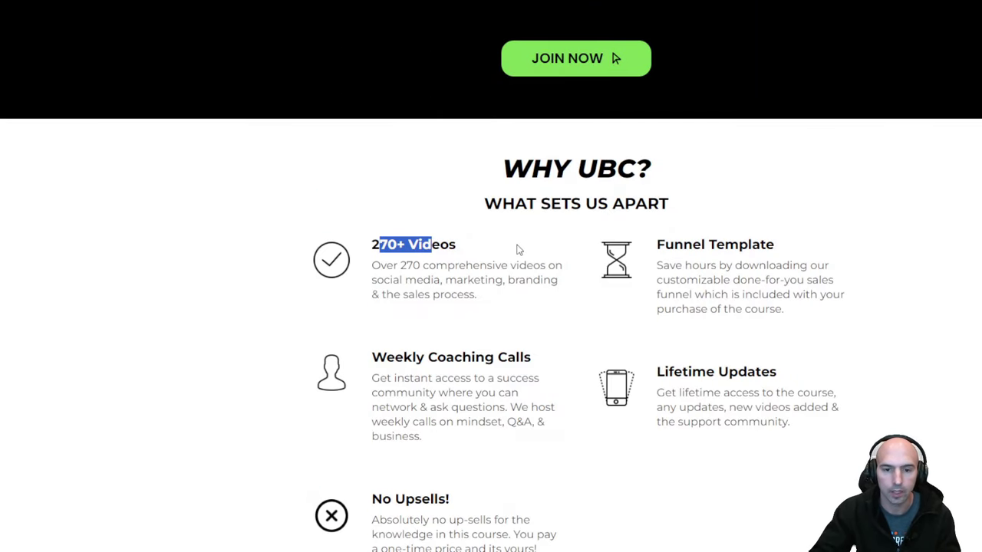
{"action": "left_click_drag", "start_coordinate": [516, 249], "coordinate": [395, 244]}
{"action": "scroll", "coordinate": [471, 254], "scroll_direction": "down", "scroll_amount": 1}
{"action": "scroll", "coordinate": [471, 254], "scroll_direction": "down", "scroll_amount": 3}
{"action": "scroll", "coordinate": [471, 254], "scroll_direction": "down", "scroll_amount": 3}
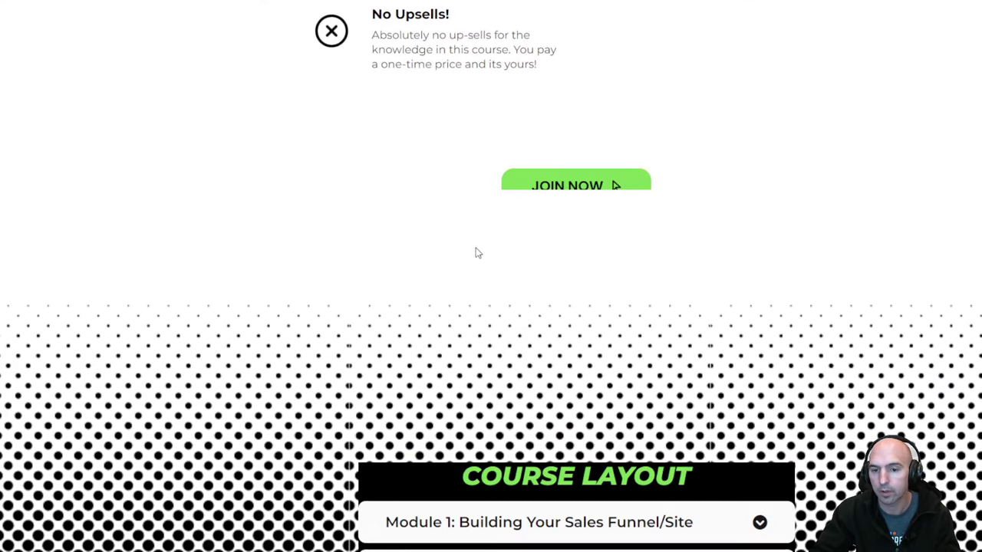
{"action": "scroll", "coordinate": [476, 252], "scroll_direction": "down", "scroll_amount": 3}
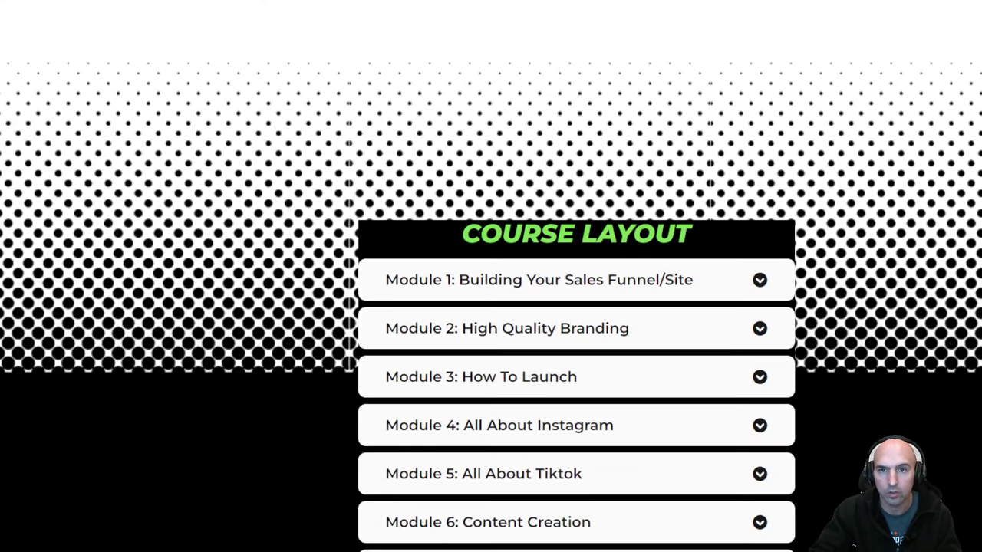